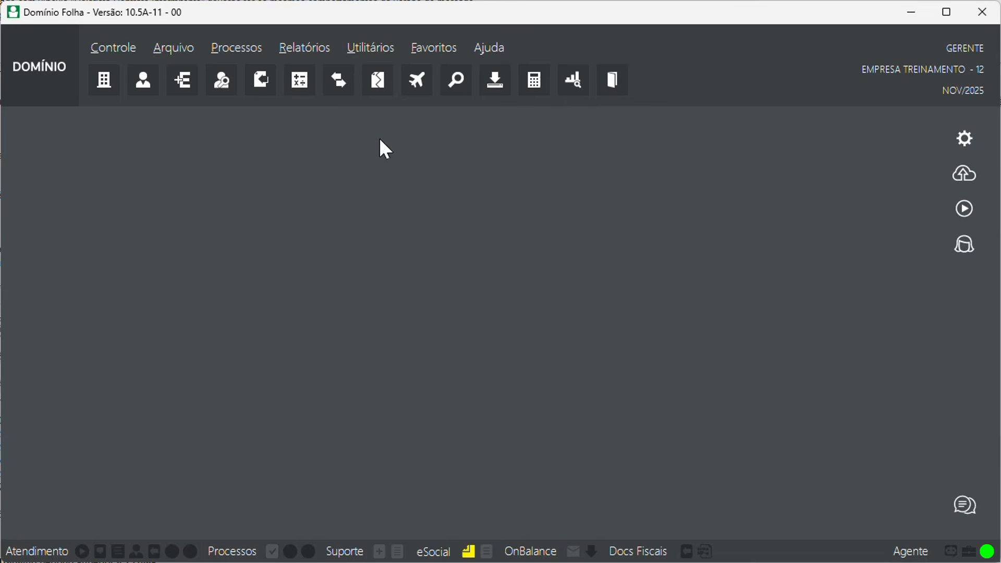
Open the GFD - Guia do FGTS Digital report and set its debit type to Crédito do Trabalhador.
click(322, 46)
mouse_move(468, 146)
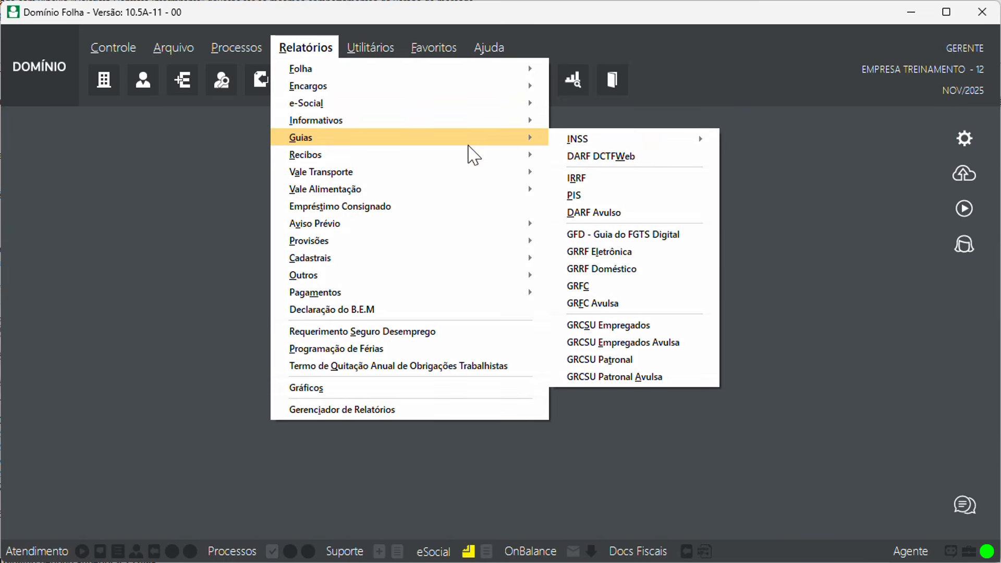
click(680, 236)
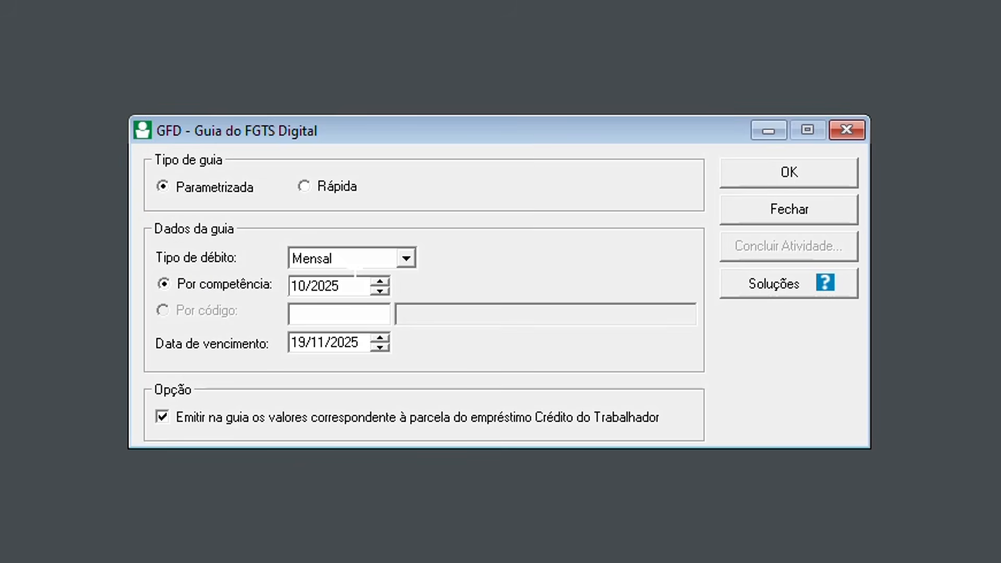
click(368, 261)
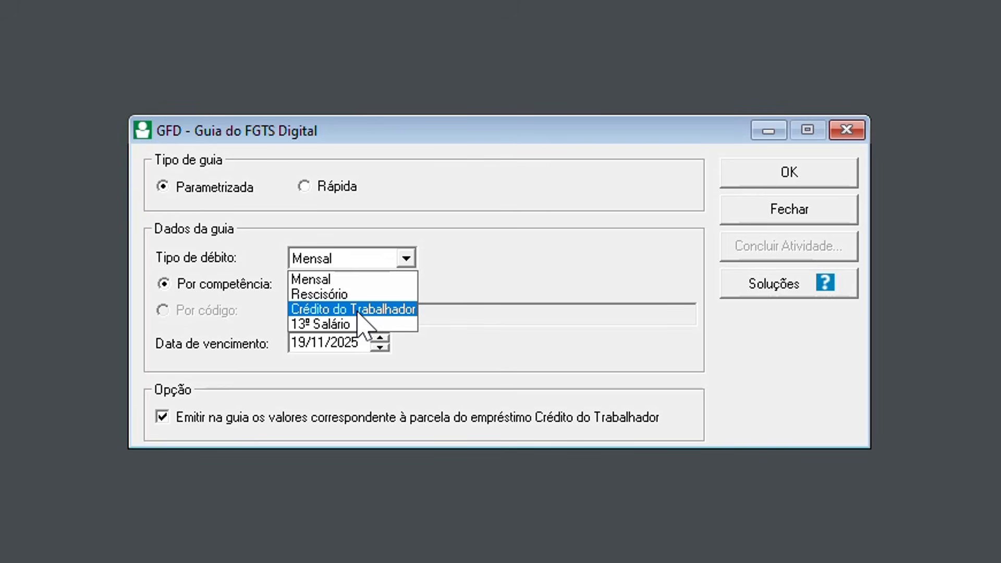
click(358, 309)
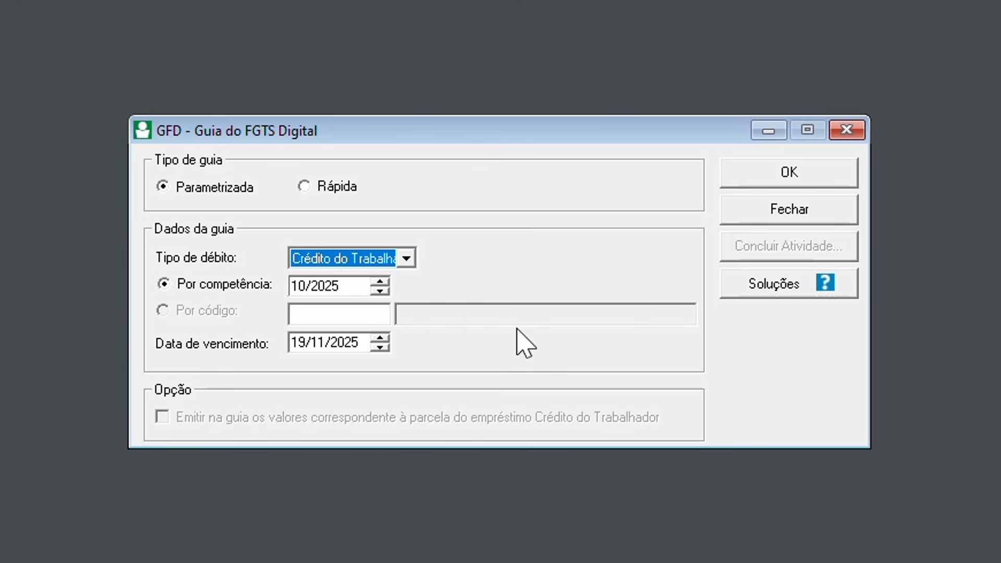
Set the guide's debit type to Mensal and enable issuing the Crédito do Trabalhador loan instalment values in it.
click(359, 258)
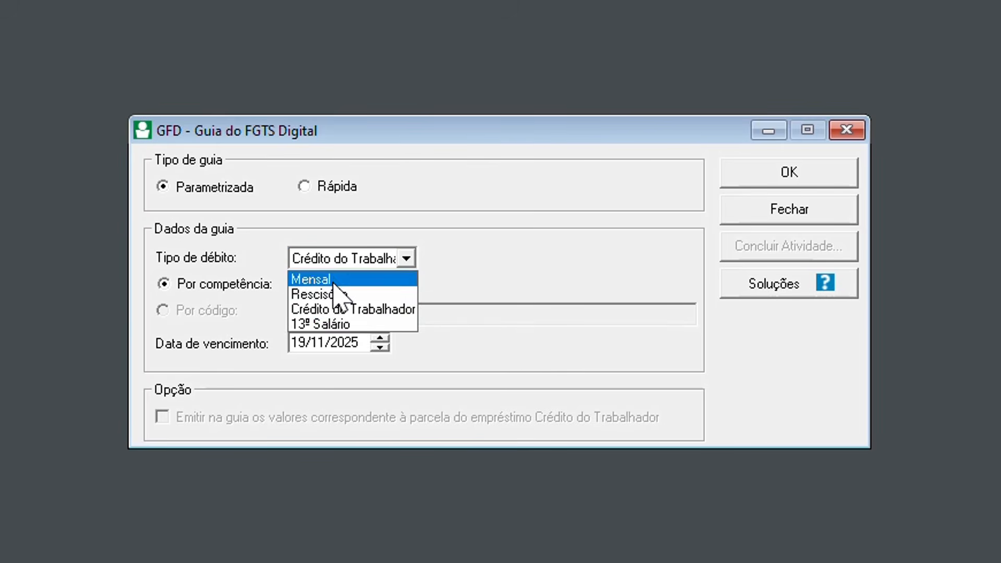
click(331, 279)
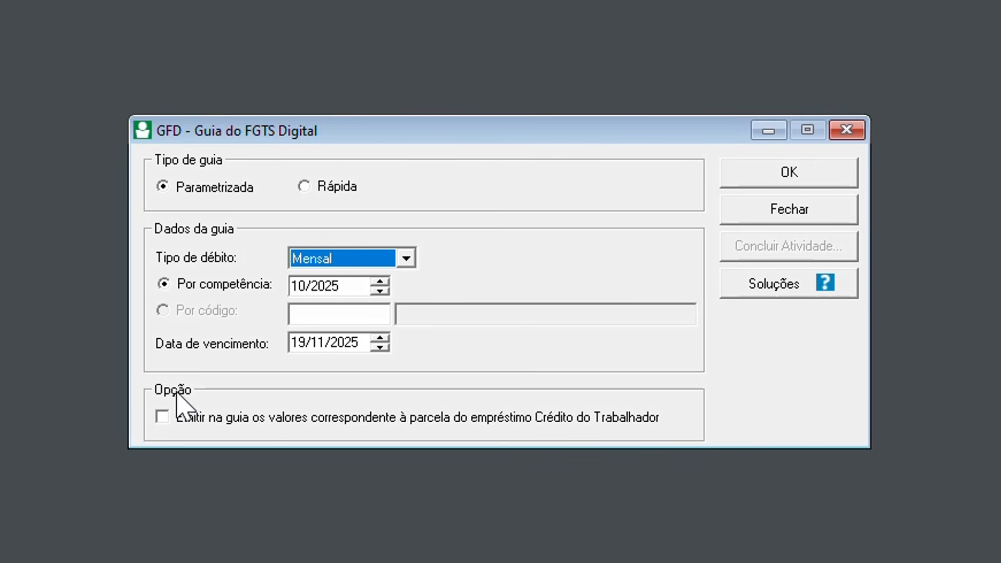
click(163, 417)
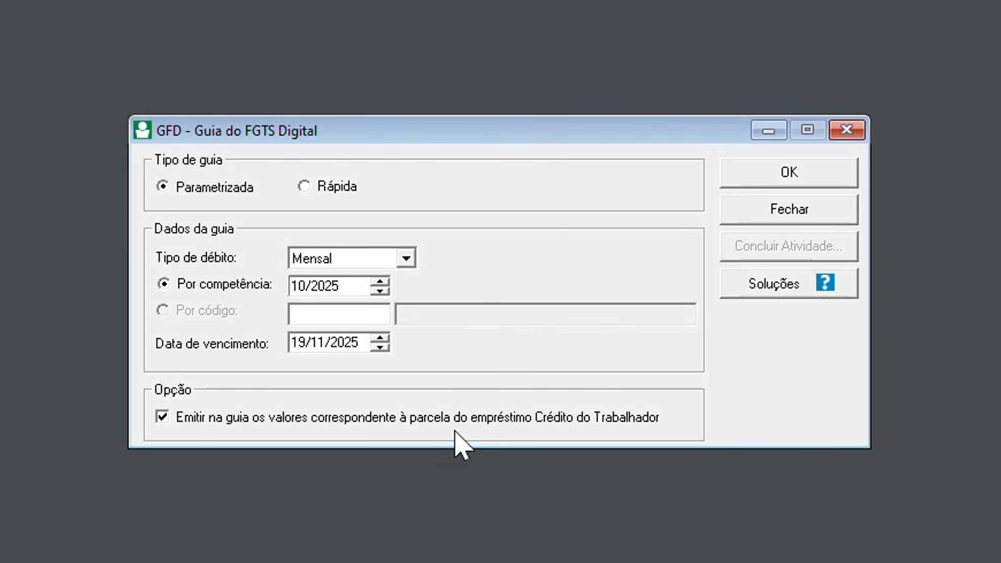
Switch the FGTS guide to the Crédito do Trabalhador debit type and close it without issuing.
click(338, 259)
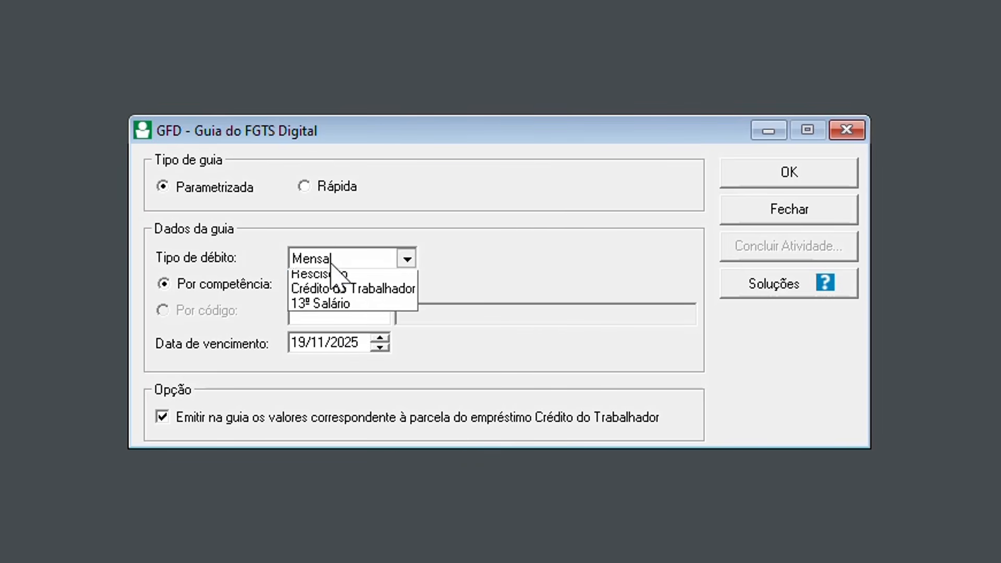
click(344, 307)
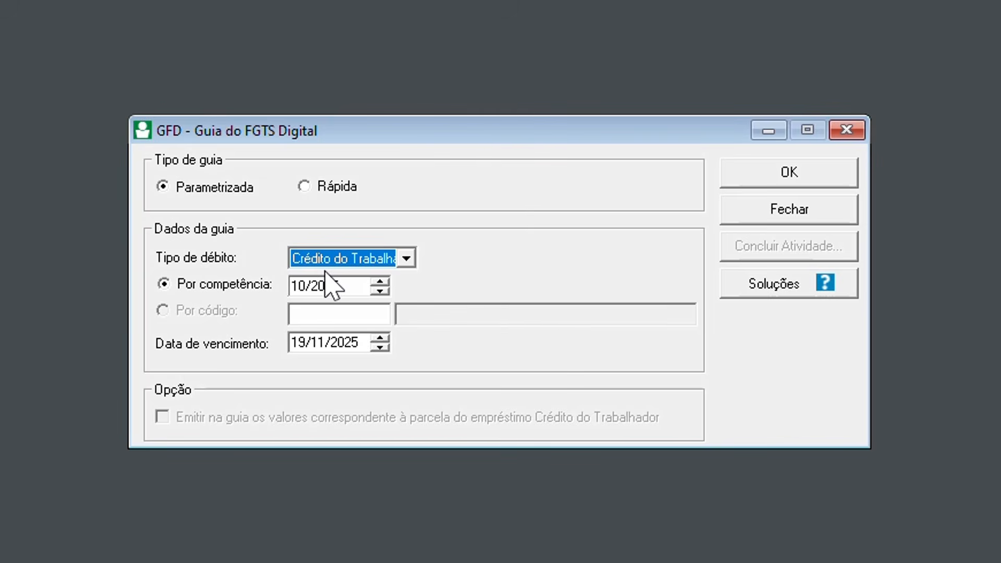
click(846, 130)
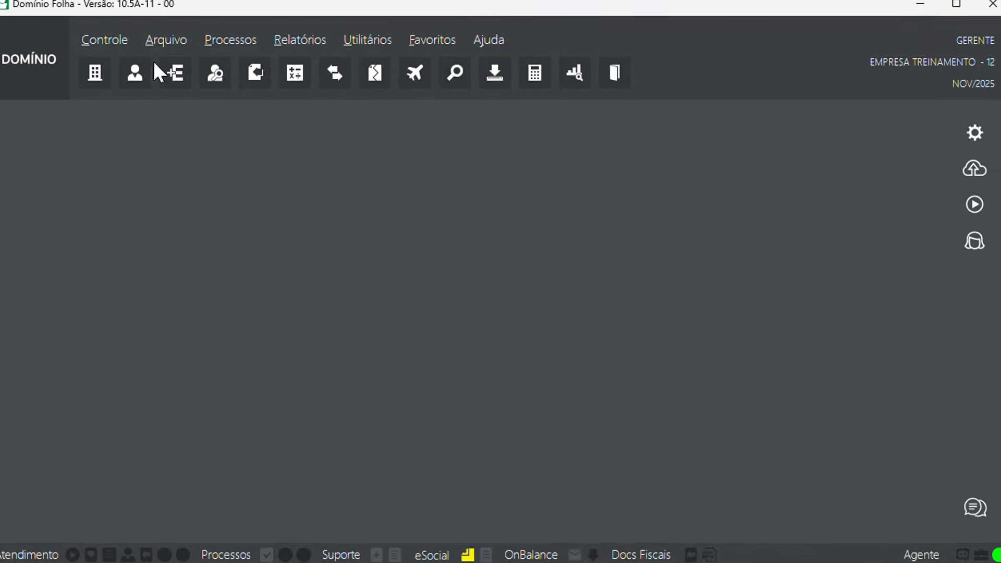
In the automatic routines, enable the guide GFD - Guia do FGTS Digital - Por Certificado Digital Contador.
click(166, 40)
click(211, 554)
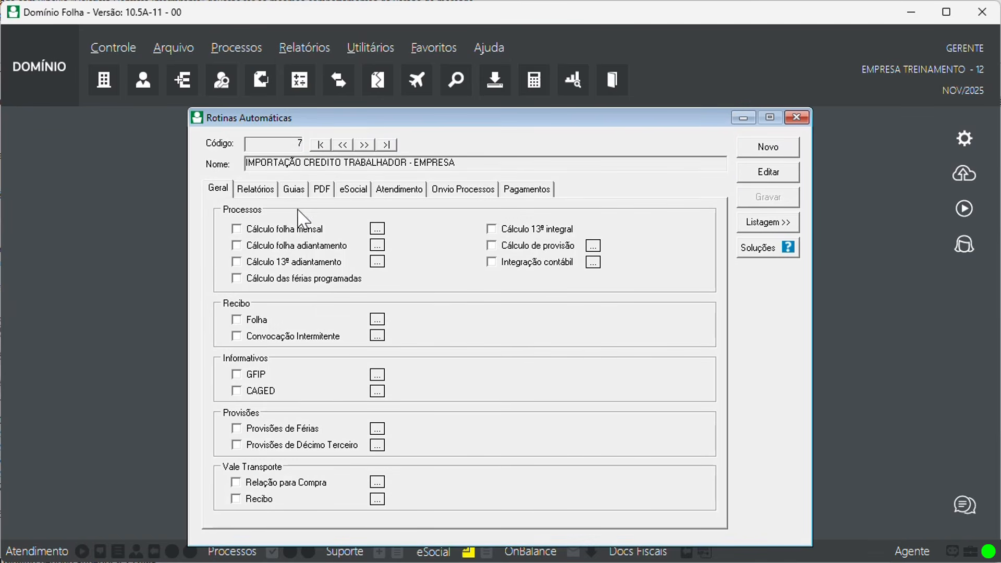
click(294, 189)
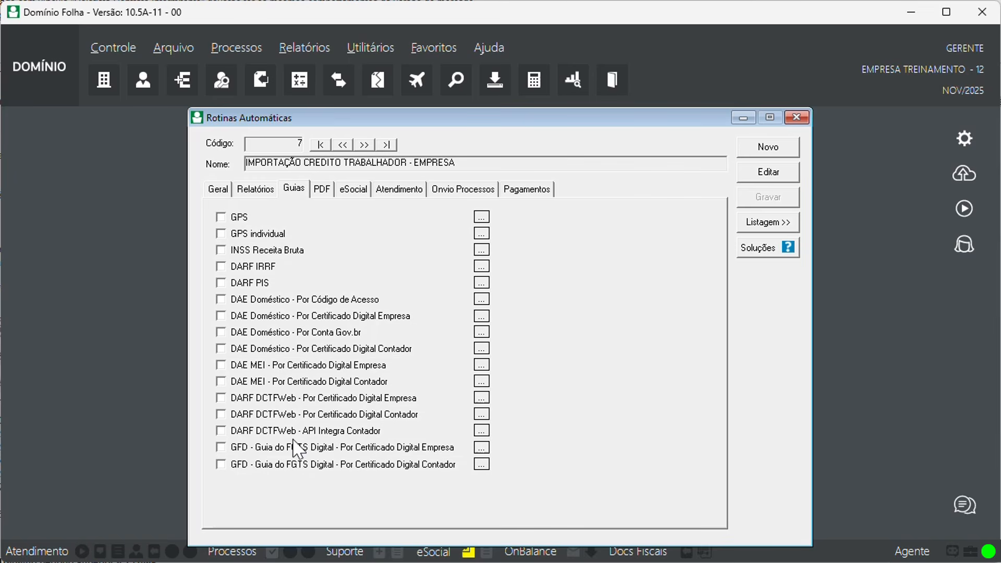
click(235, 464)
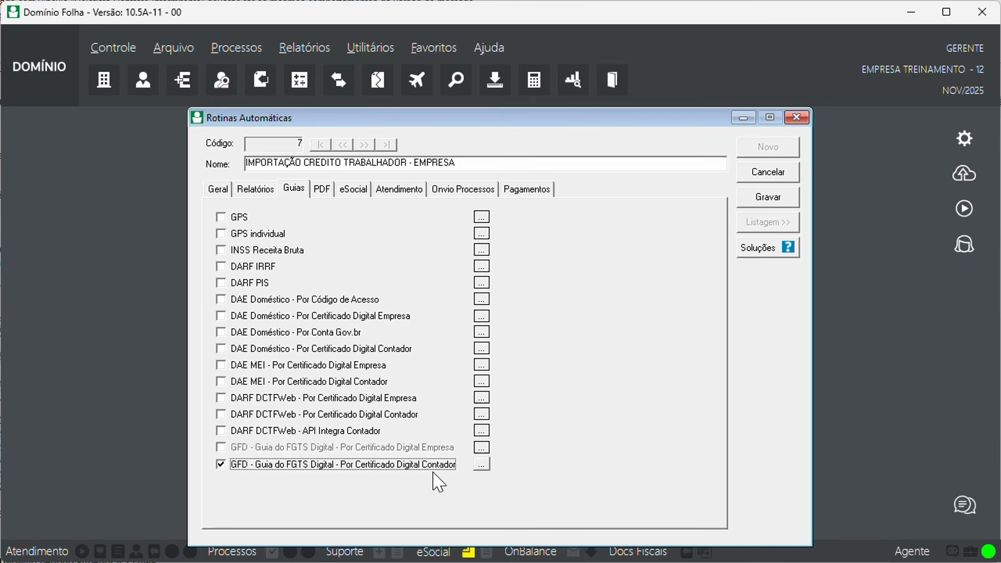
In the routine's GFD settings, select the Mensal debit type and change it to Crédito do Trabalhador.
click(482, 465)
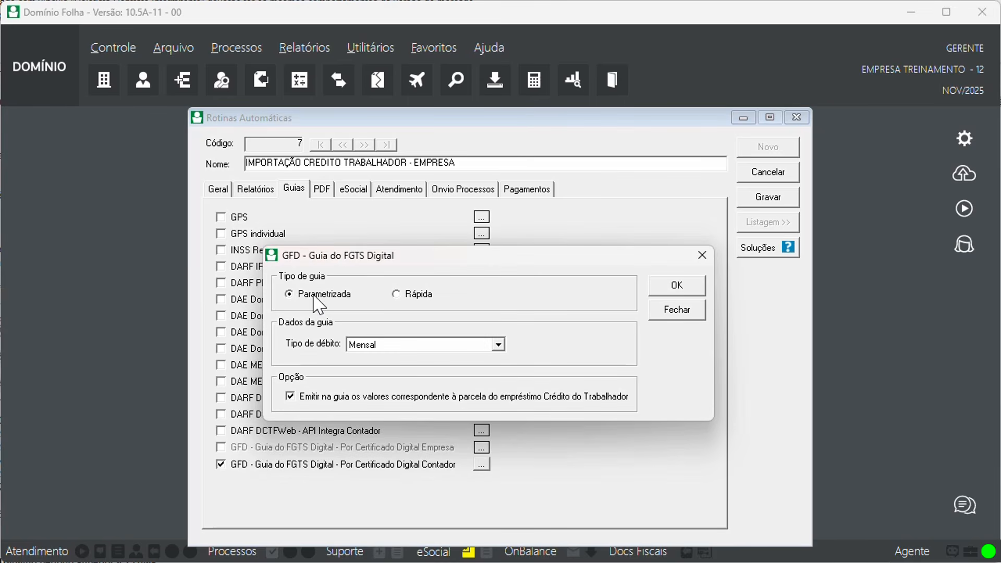
click(390, 348)
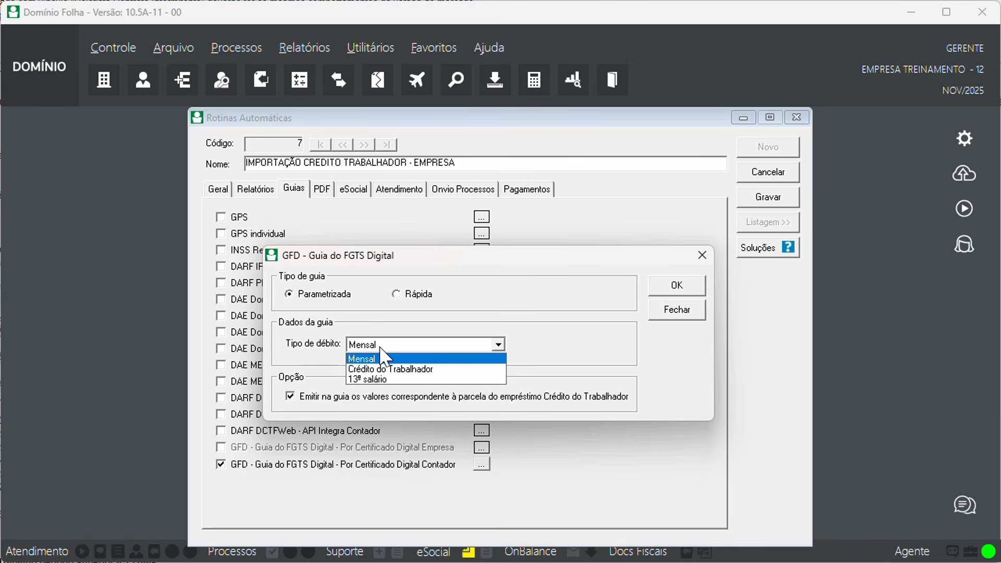
click(379, 352)
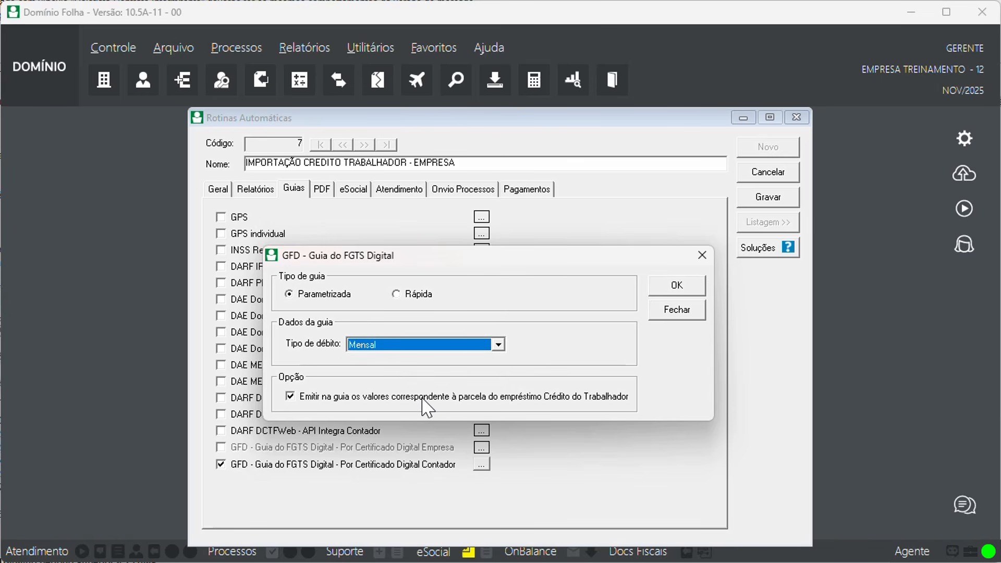
click(394, 348)
click(391, 365)
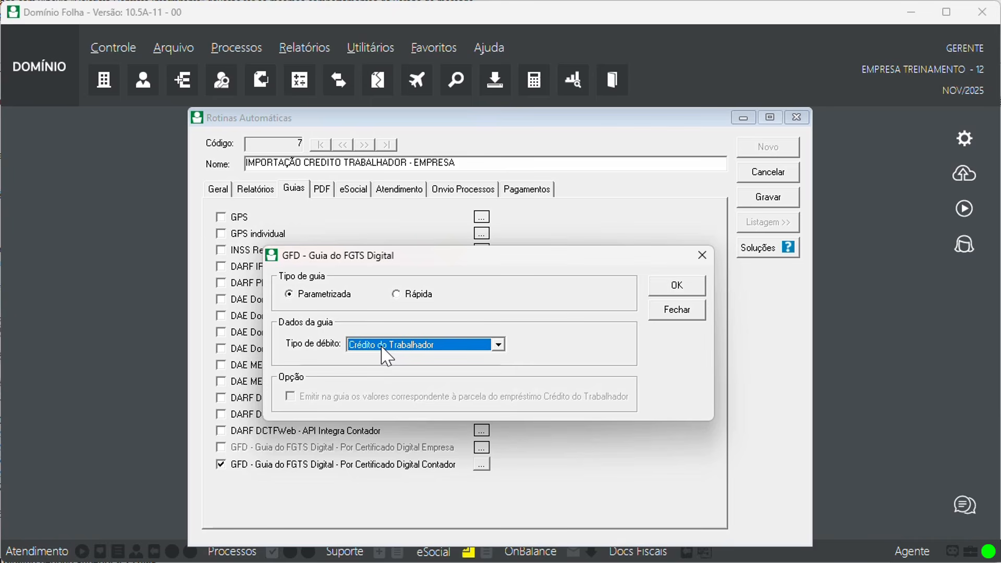
Close the GFD settings and the automatic routine without saving the changes.
click(702, 255)
click(796, 117)
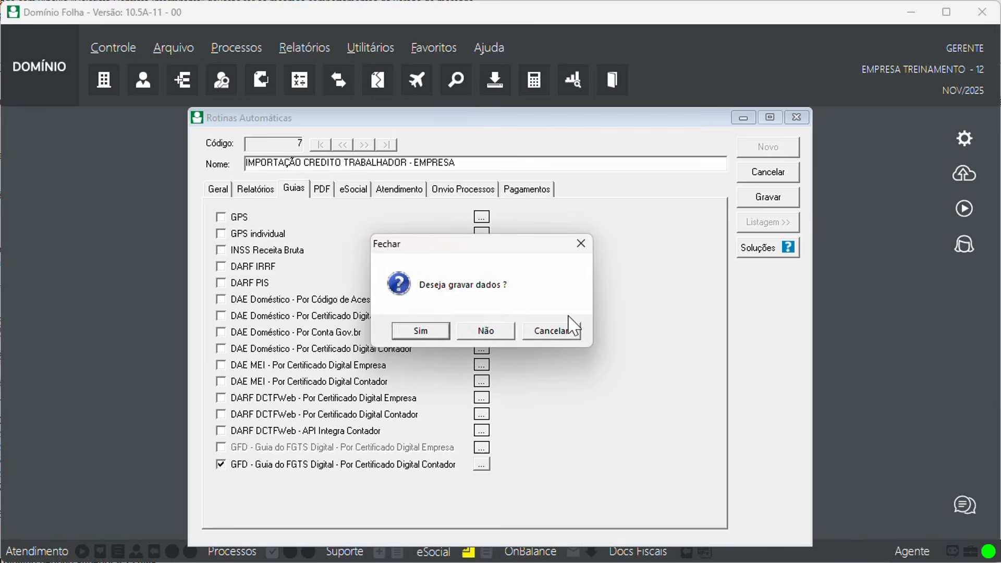
click(486, 334)
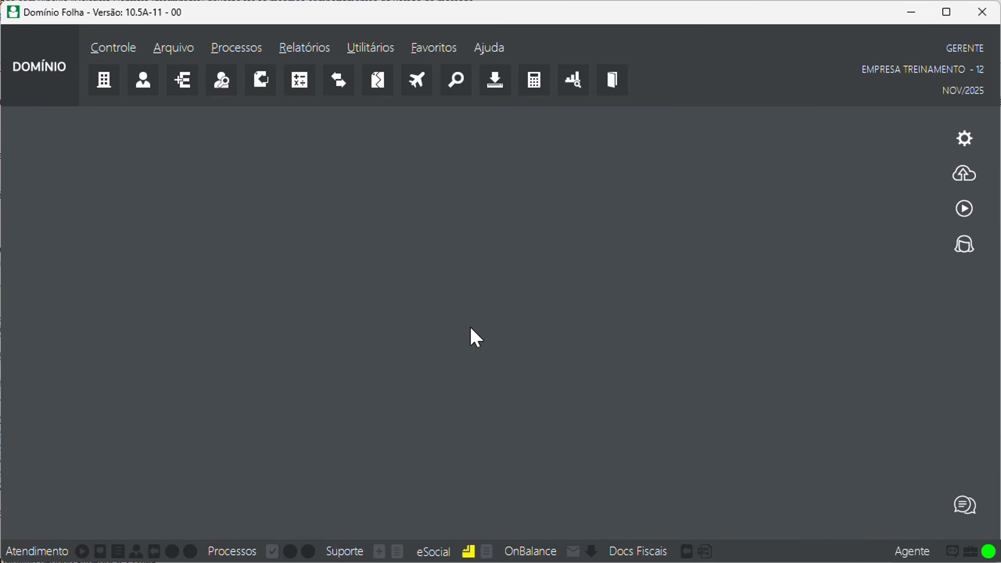
In the company parameters, enable calculating company-paid leaves (afastamentos) for intermittent CLT employees starting from 01/2025.
click(116, 57)
click(123, 162)
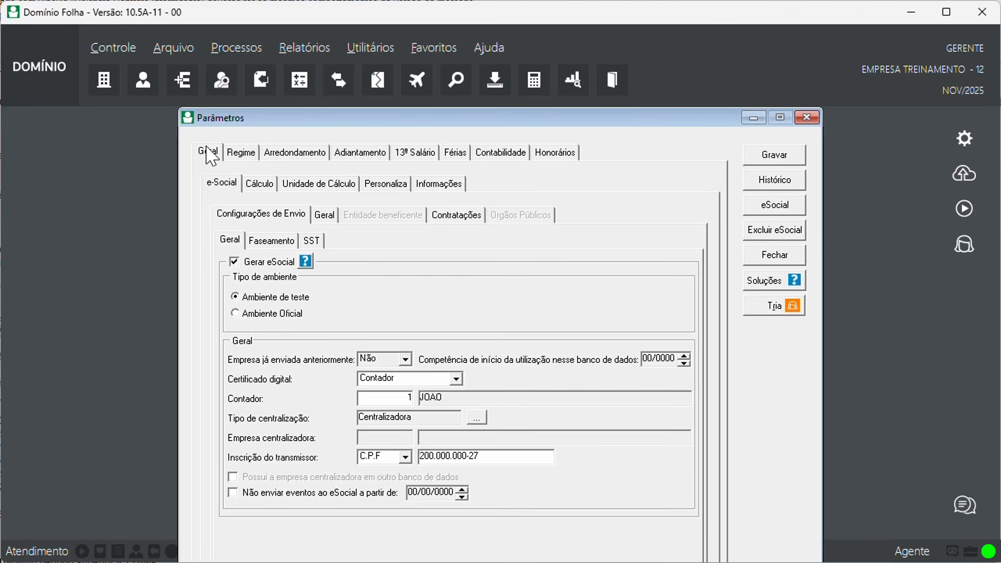
click(208, 151)
click(368, 189)
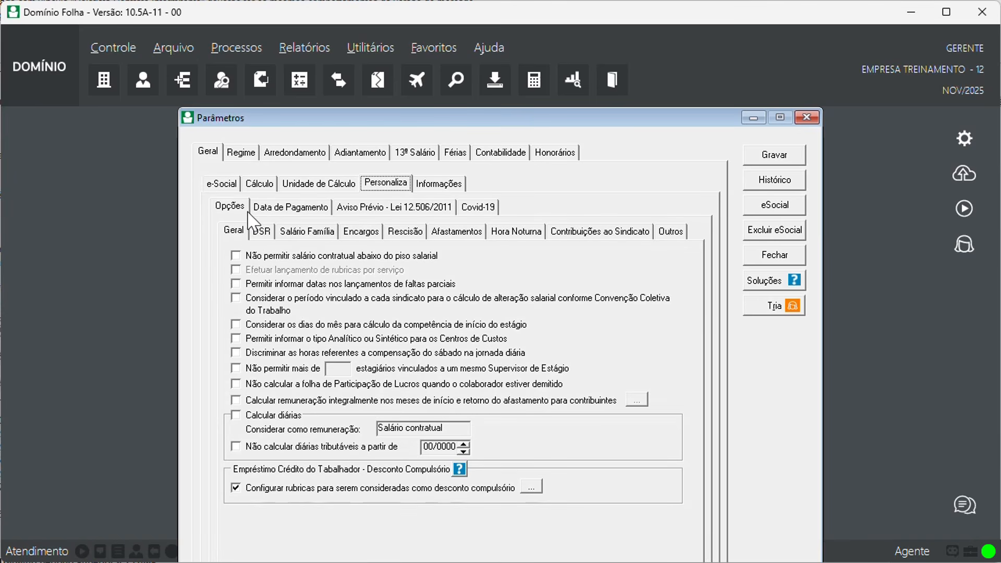
click(230, 206)
click(440, 232)
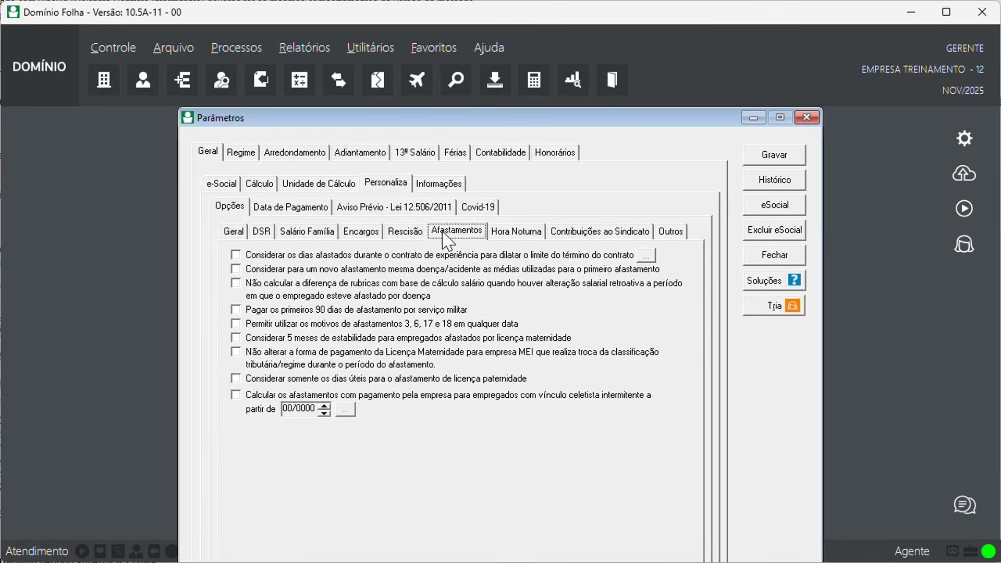
click(237, 395)
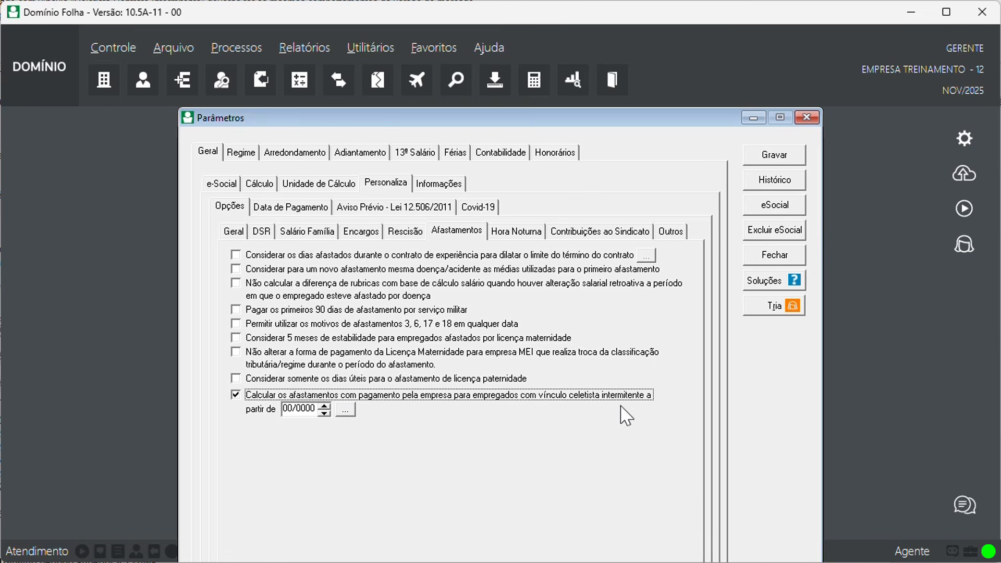
click(302, 409)
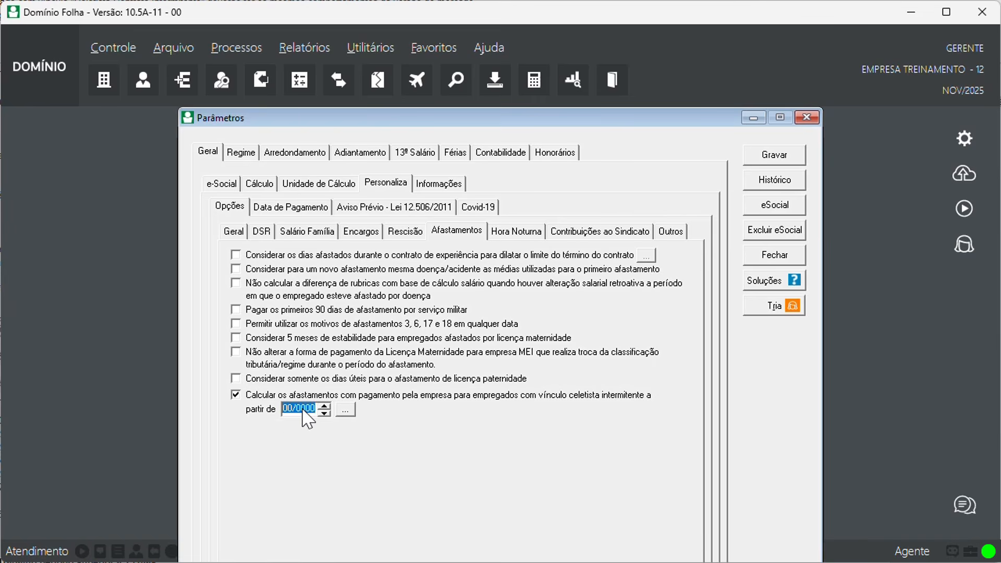
text(012025)
Include Acidente de trabalho among the leaves considered for intermittent employees and save the parameters.
click(353, 411)
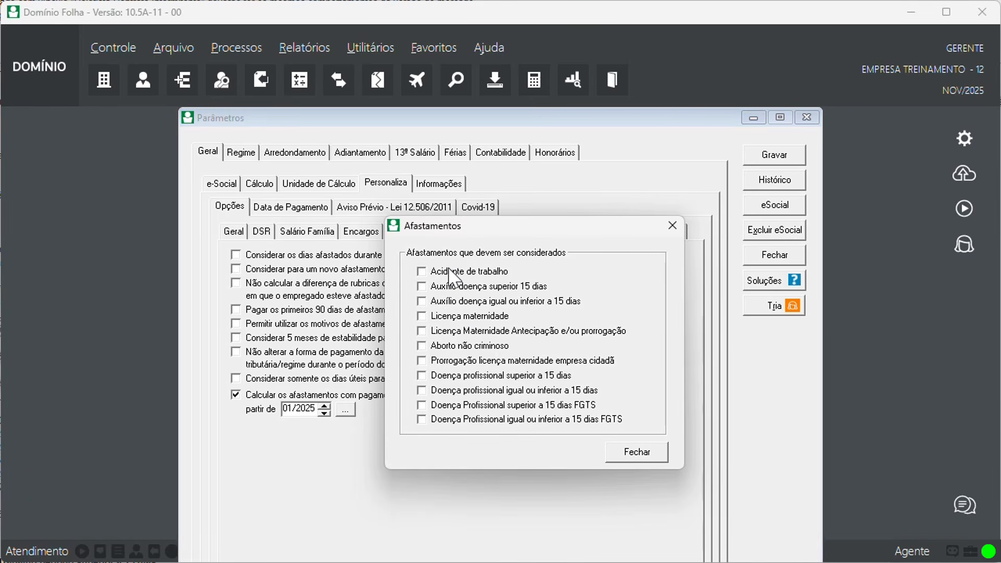
click(450, 272)
click(632, 455)
click(773, 160)
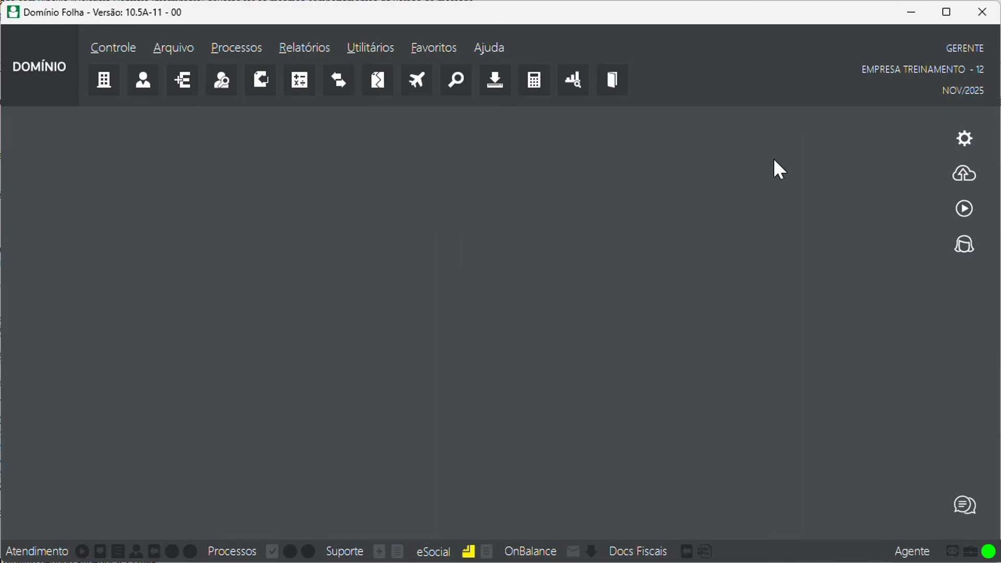
Open the payroll calculation and select the last employee in the list for it.
click(296, 87)
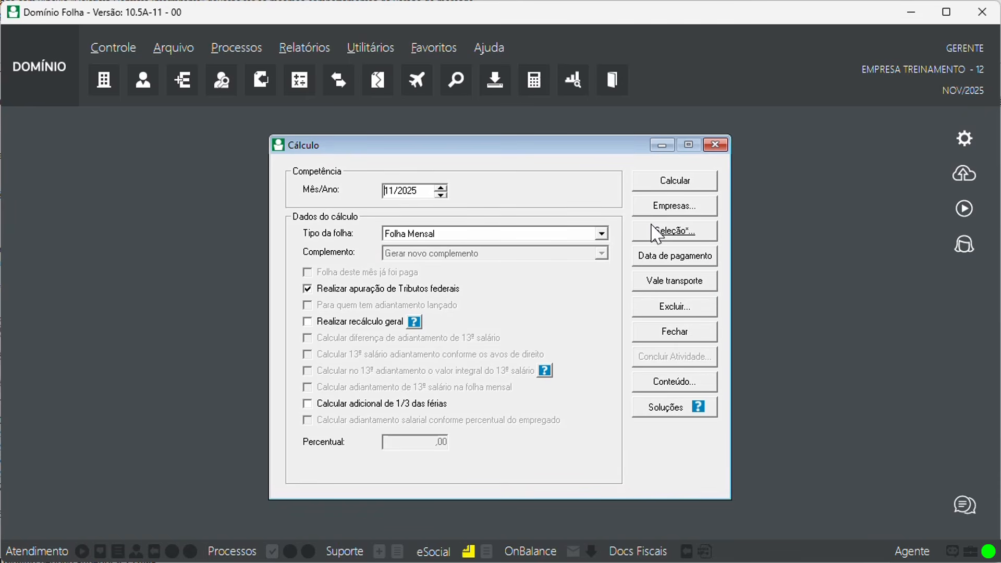
click(674, 237)
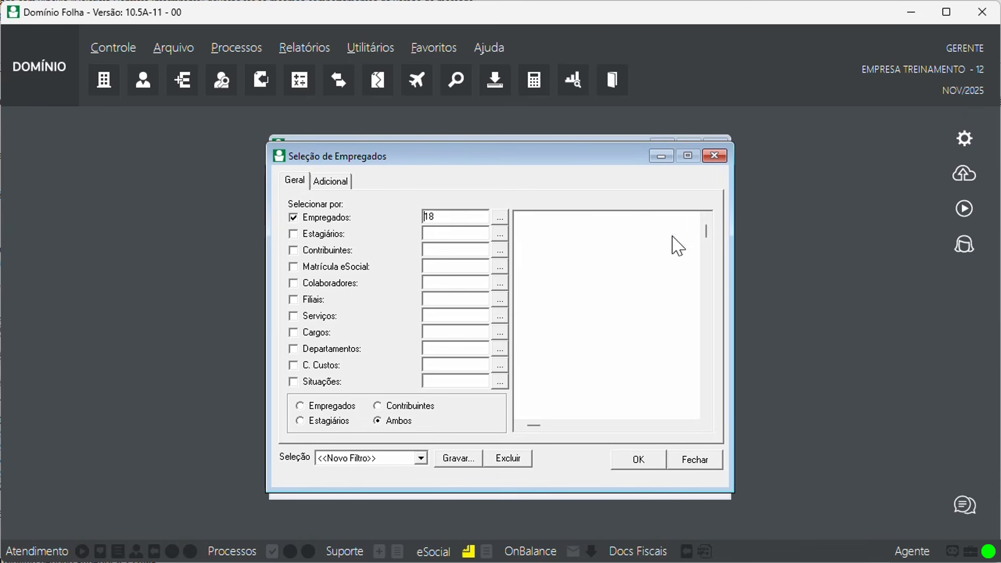
drag(710, 279, 711, 368)
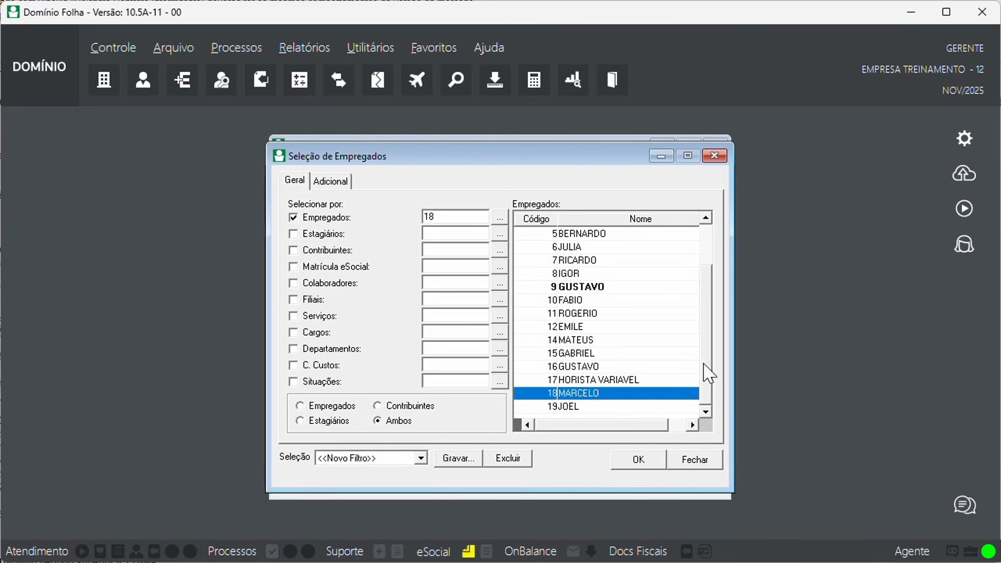
click(573, 407)
click(639, 460)
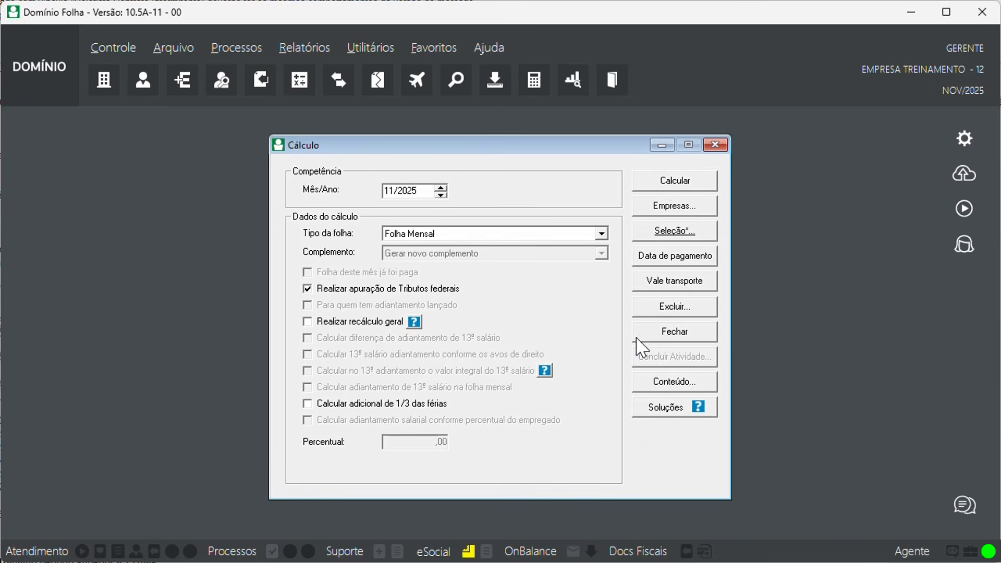
Calculate the selected employee's Folha Mensal, view the calculated receipt without consulting the federal taxes, and close both windows.
click(668, 186)
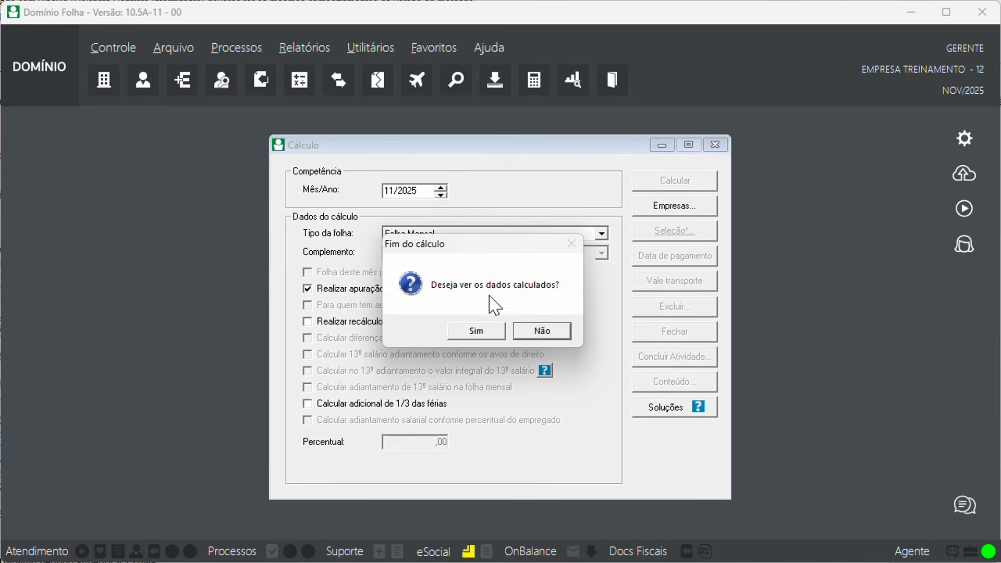
click(479, 335)
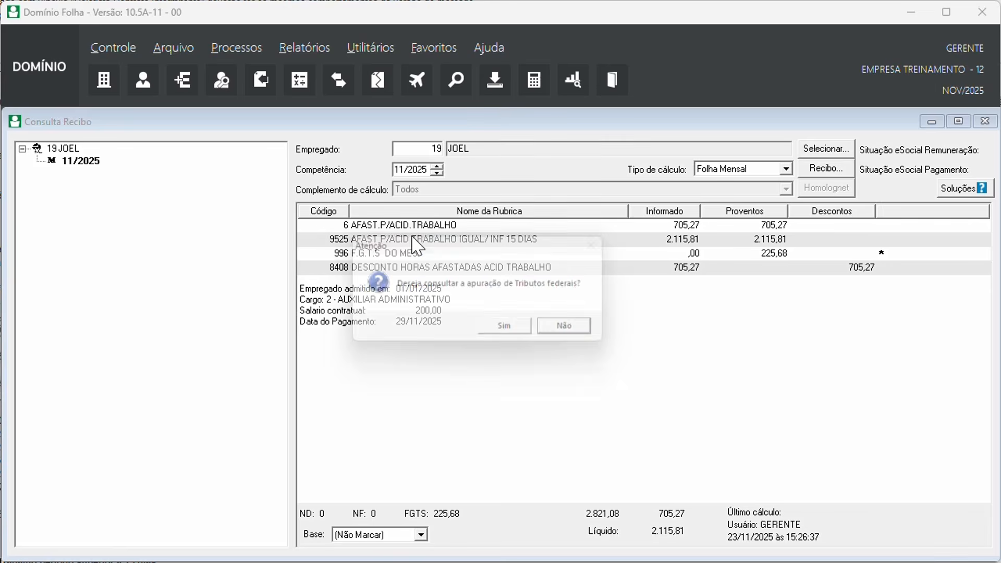
click(578, 328)
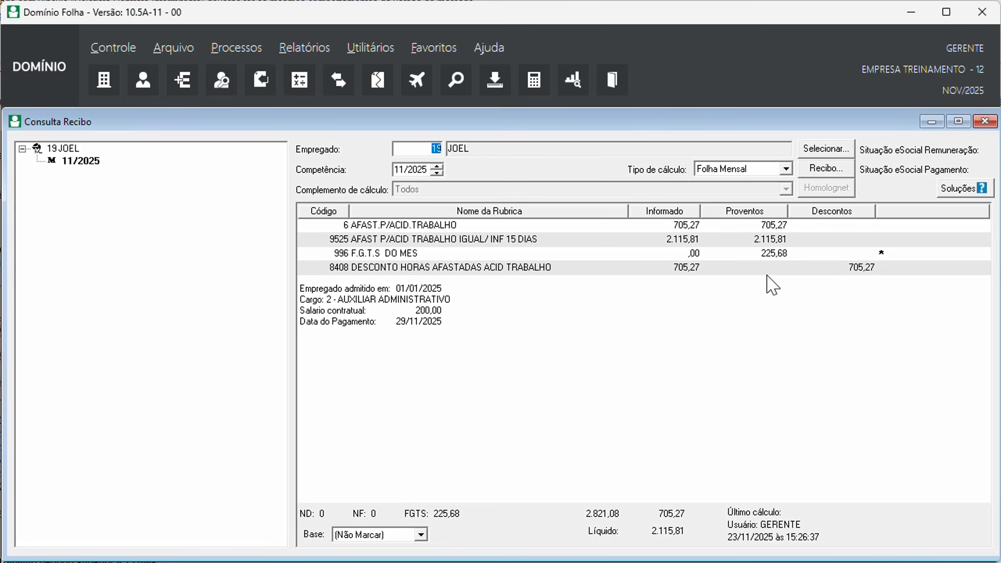
click(985, 122)
click(715, 145)
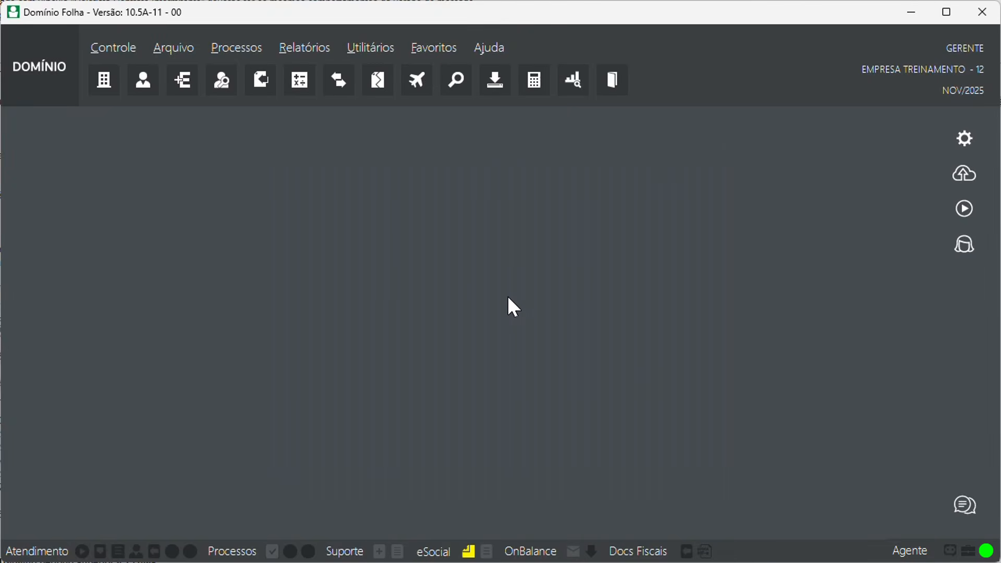
Open the Encargos da Empresa report, set its competência from 01/2026 to 01/2026, and clear the employee filter.
click(323, 49)
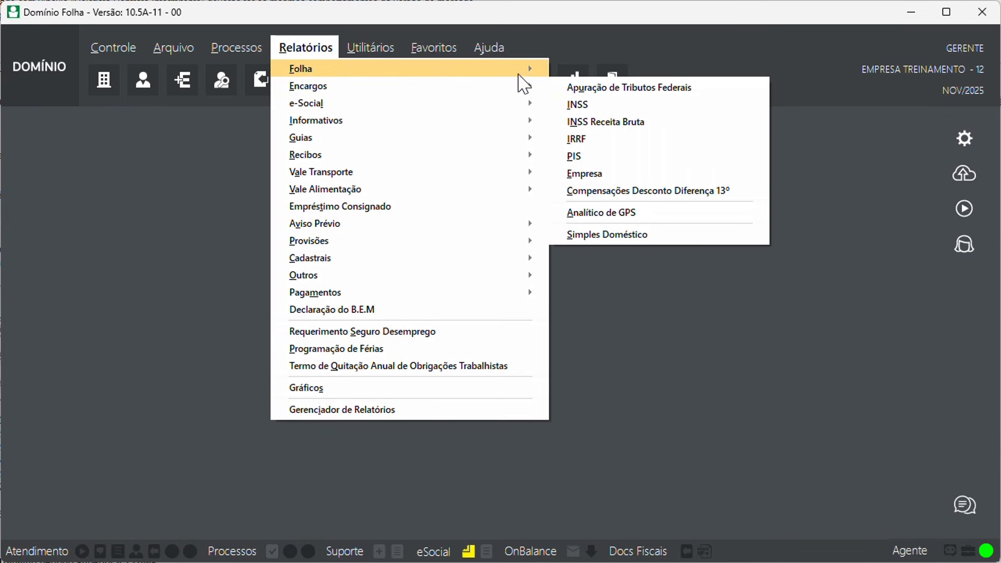
click(597, 178)
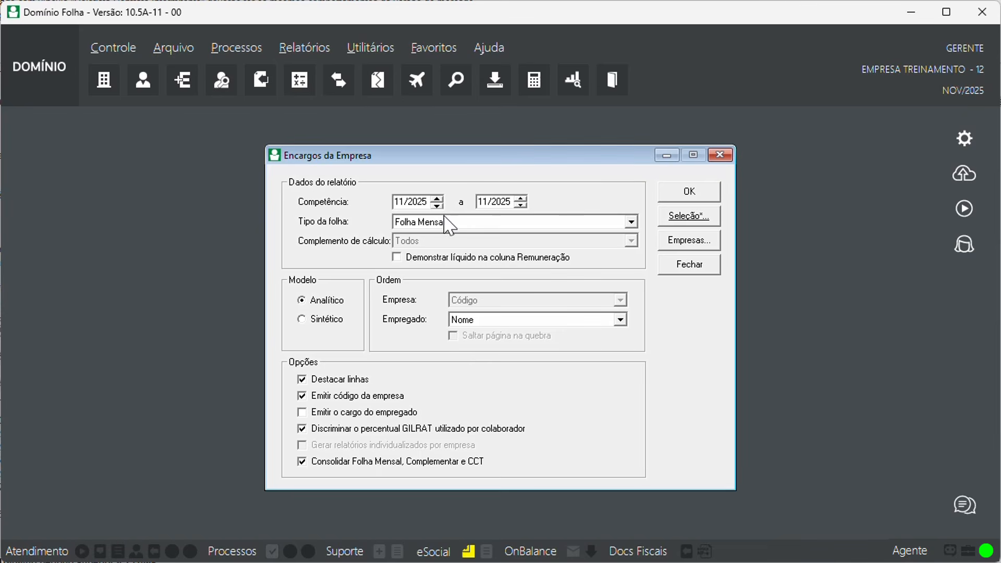
text(0)
text(260)
text(12026)
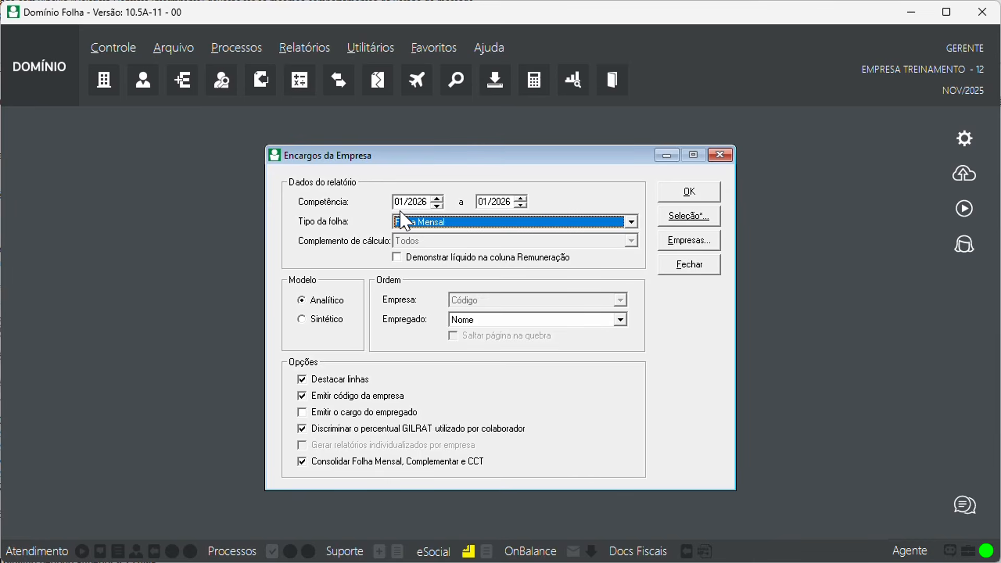
click(670, 218)
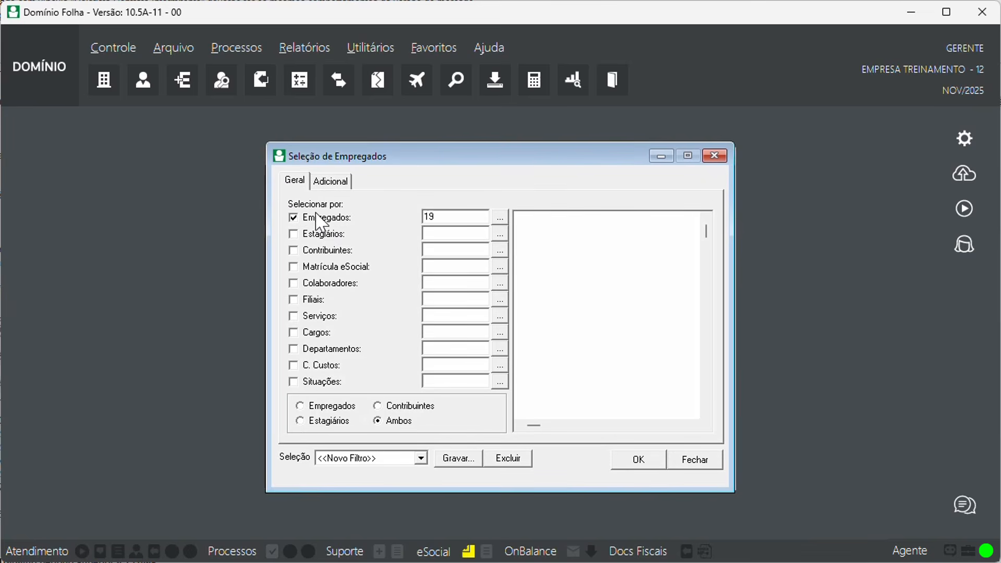
click(634, 460)
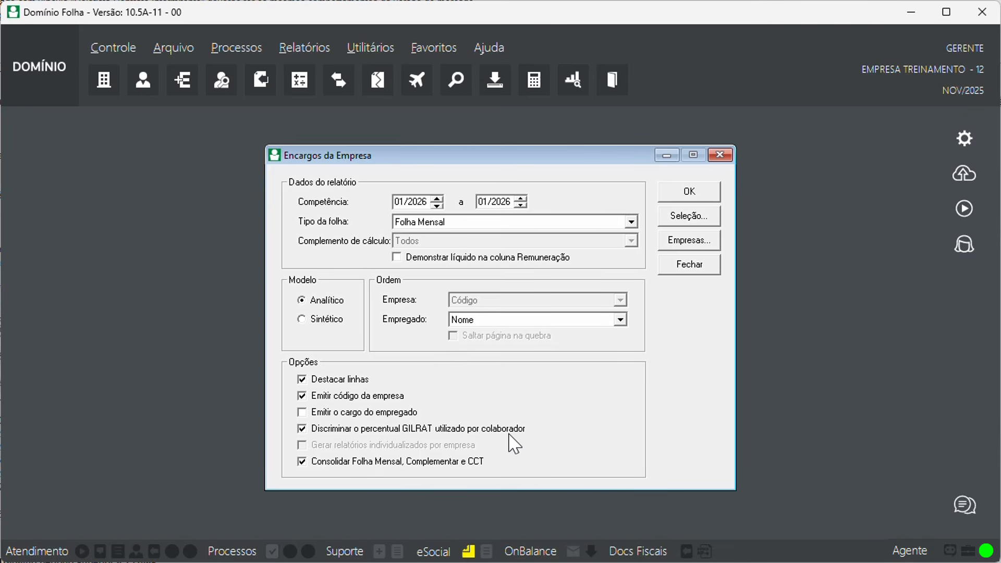
Generate the Encargos da Empresa report with the GILRAT percentage discriminated per collaborator, examine it, and close both windows.
click(302, 429)
click(303, 429)
click(303, 429)
click(681, 205)
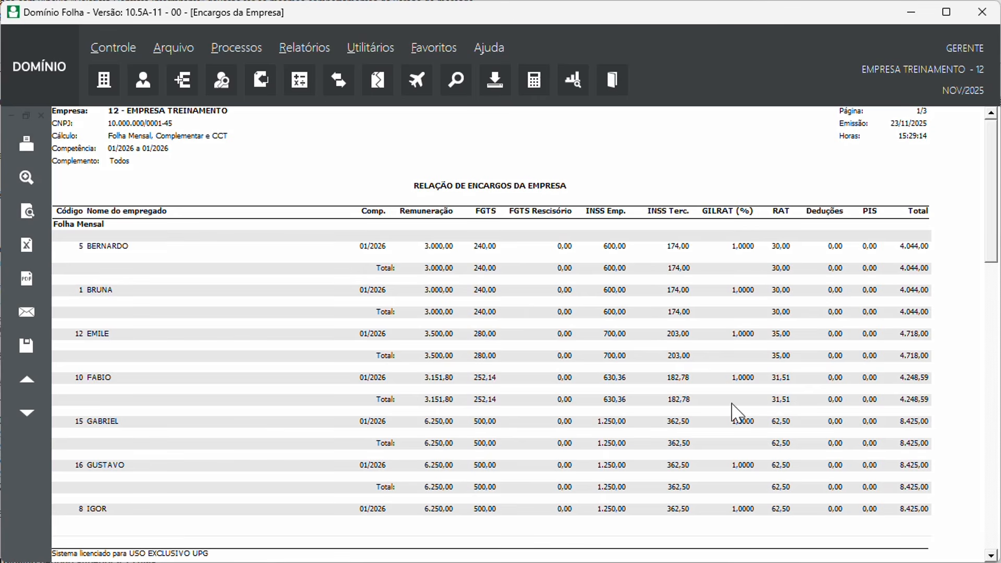
drag(992, 258, 986, 225)
click(41, 114)
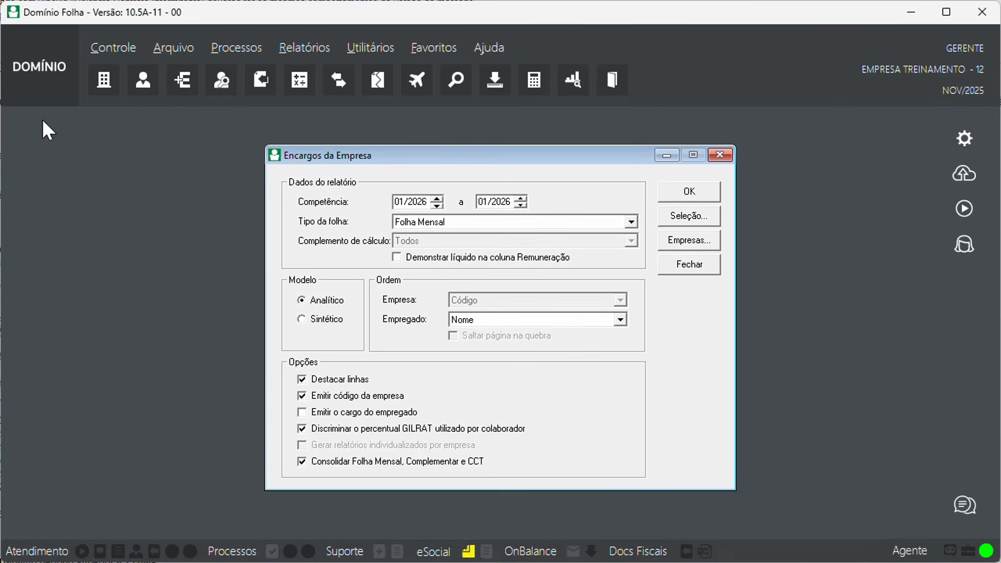
click(725, 152)
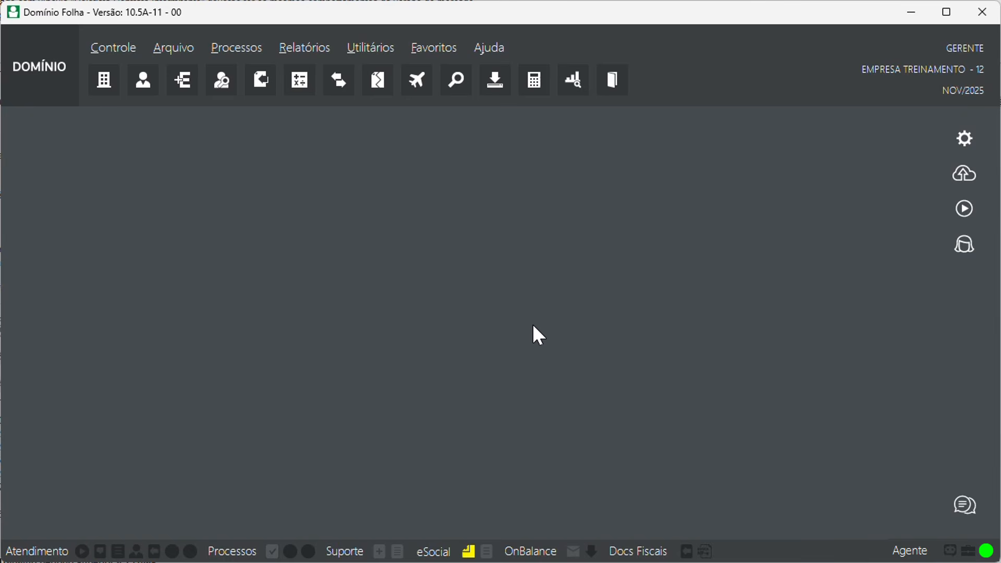
In the company parameters, enable not calculating salário família for variable-hour employees when the competência has no calculation.
click(107, 48)
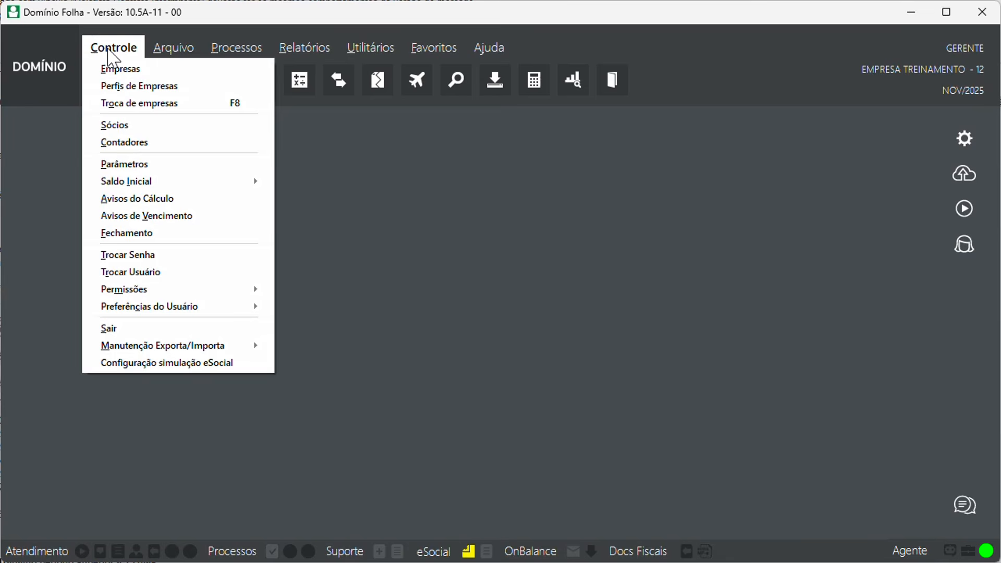
click(130, 165)
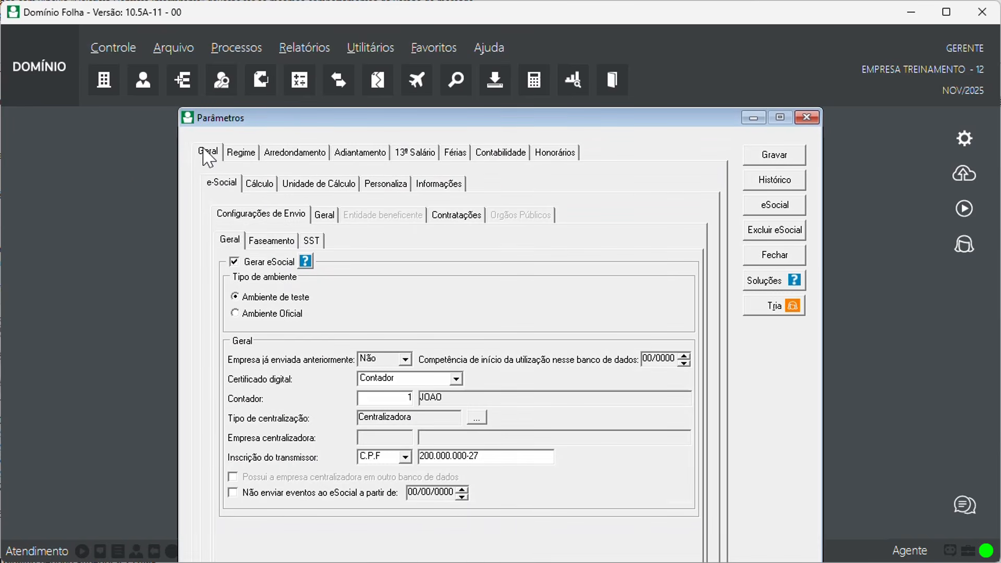
click(400, 185)
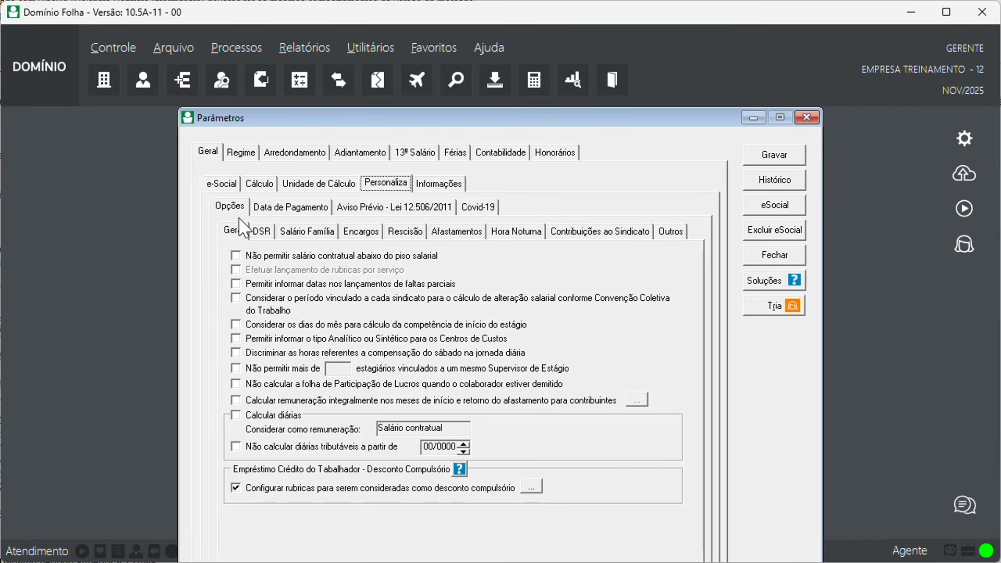
click(292, 234)
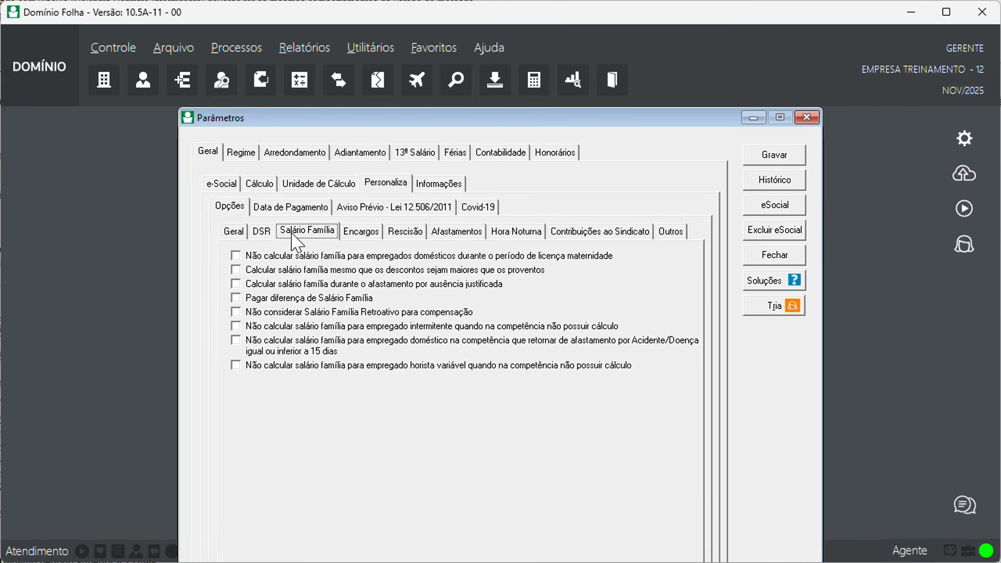
click(236, 365)
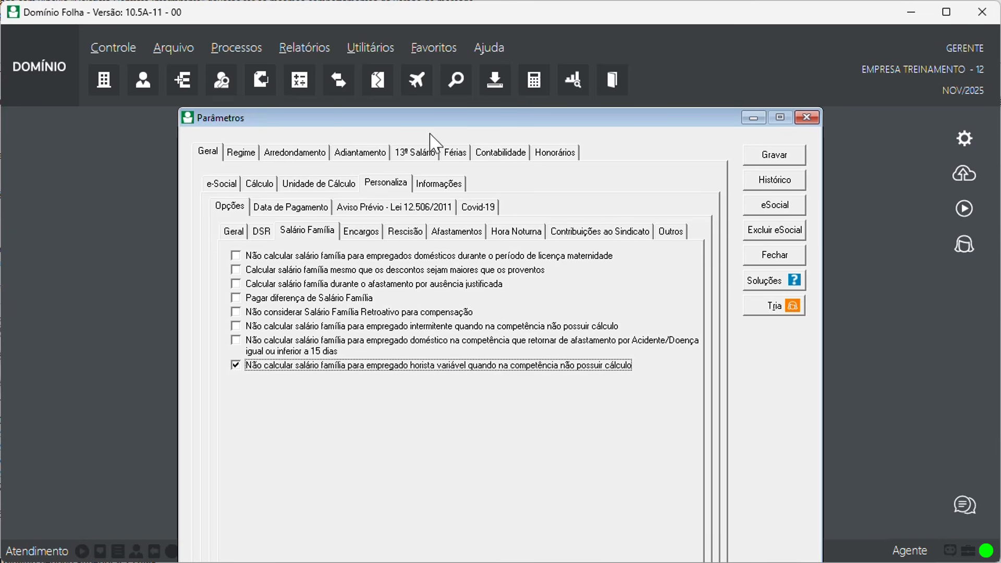
Consult employee 18's Folha Mensal receipt for 11/2025, close it, and save the company parameters.
click(457, 92)
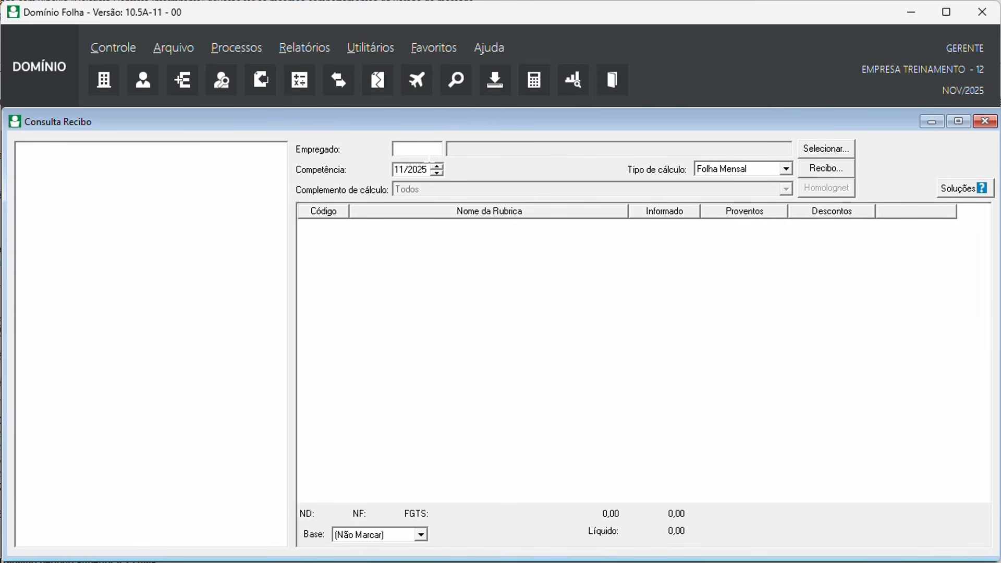
text(15)
key(Tab)
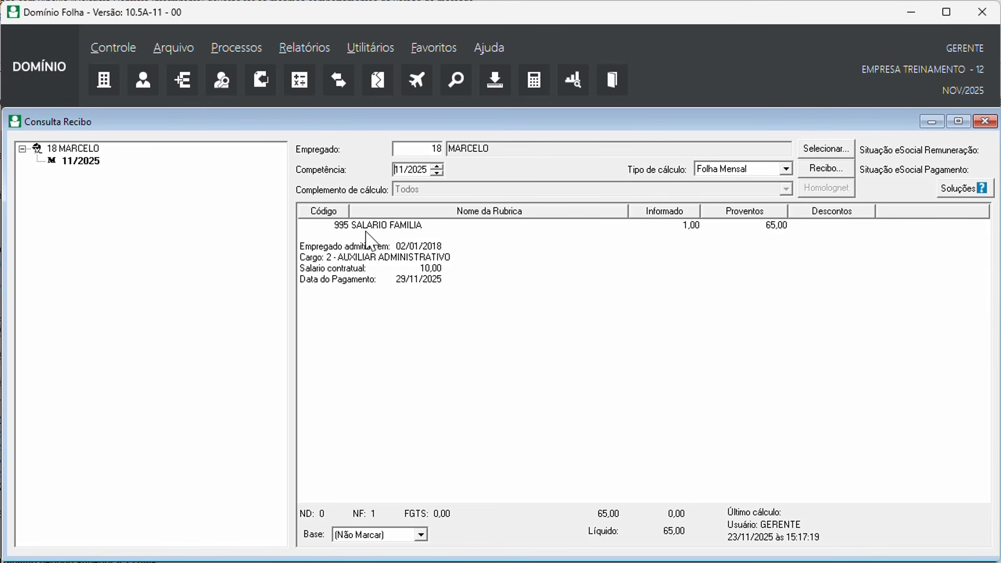
click(984, 122)
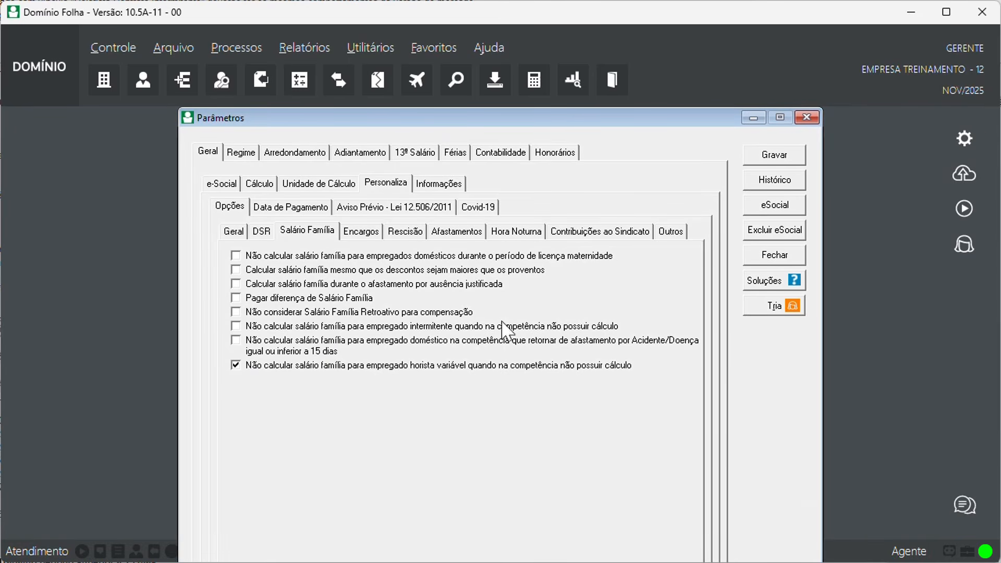
click(791, 155)
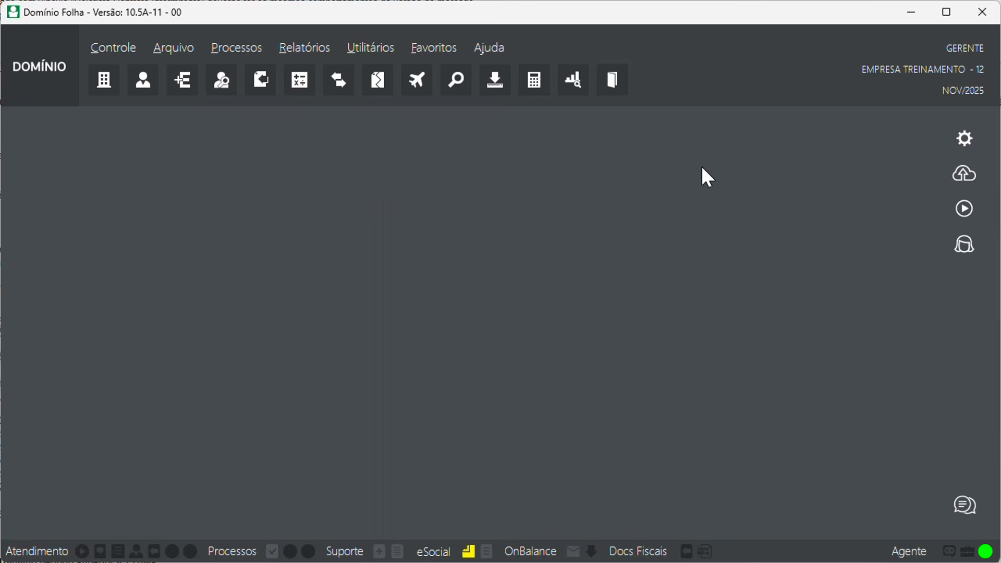
Recalculate the 11/2025 Folha Mensal for employee 18 only, with the general recalculation option enabled.
click(301, 83)
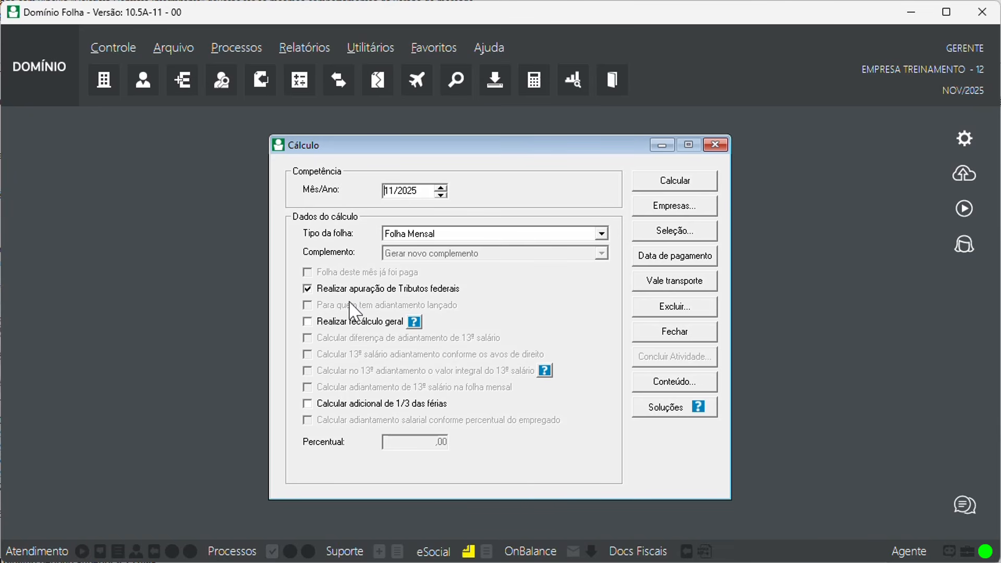
click(310, 323)
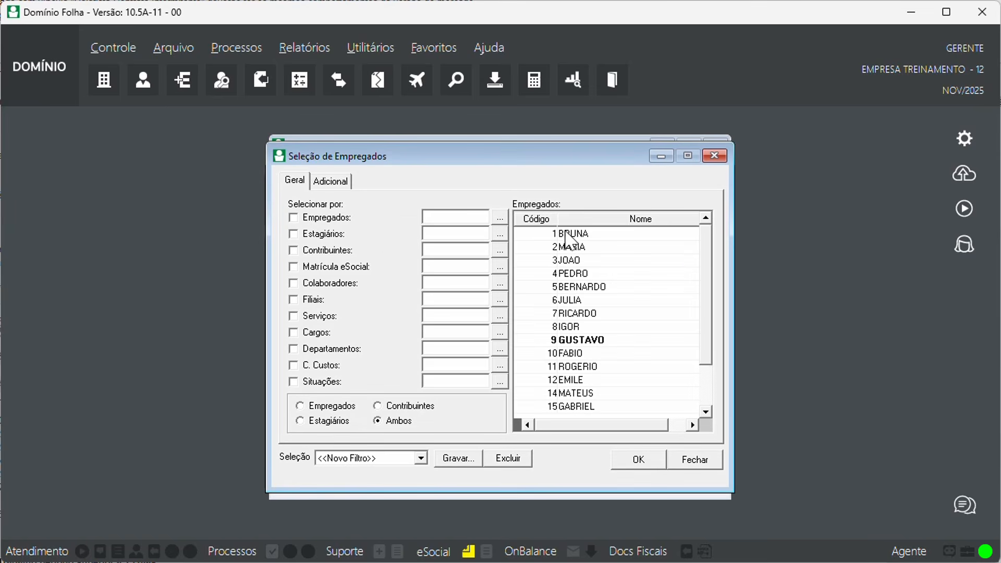
drag(703, 265, 675, 375)
click(601, 394)
click(639, 462)
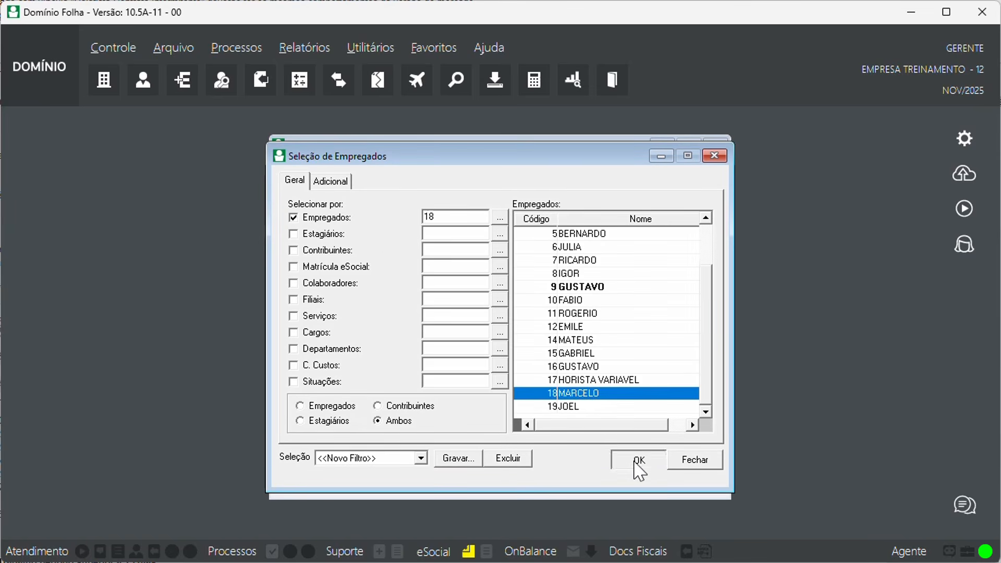
click(687, 182)
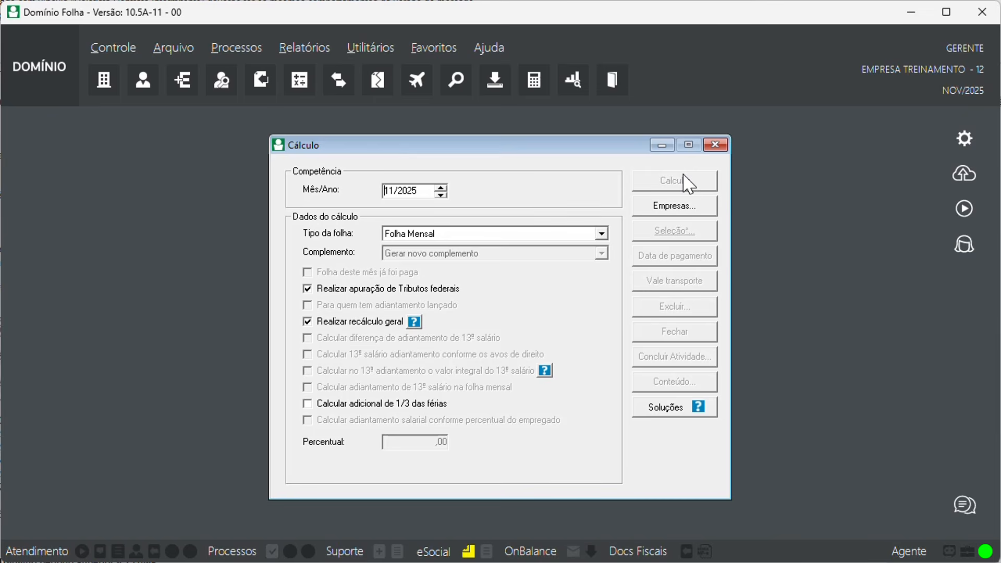
View employee 18's recalculated receipt without consulting the federal taxes, and close the receipt and calculation windows.
click(474, 331)
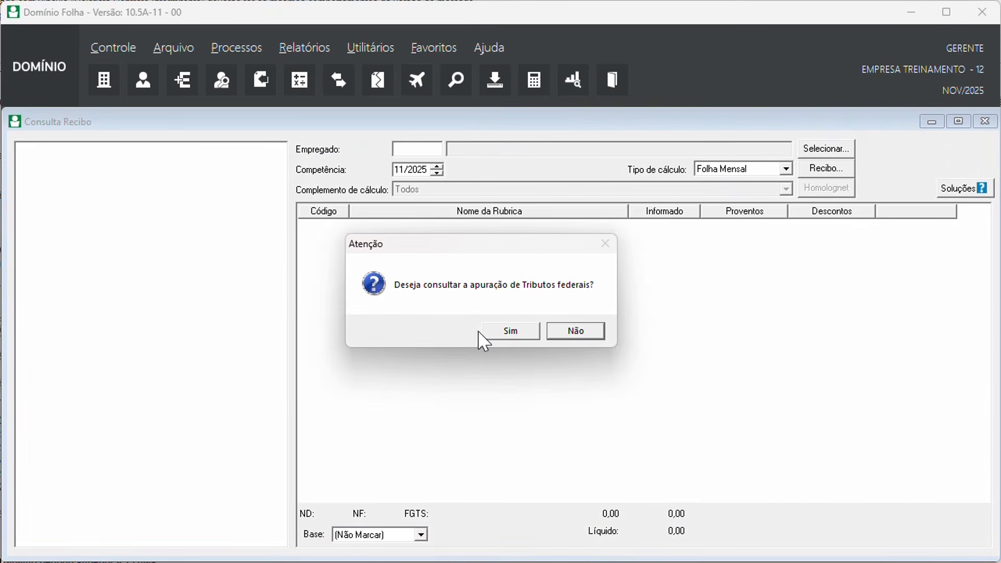
click(576, 331)
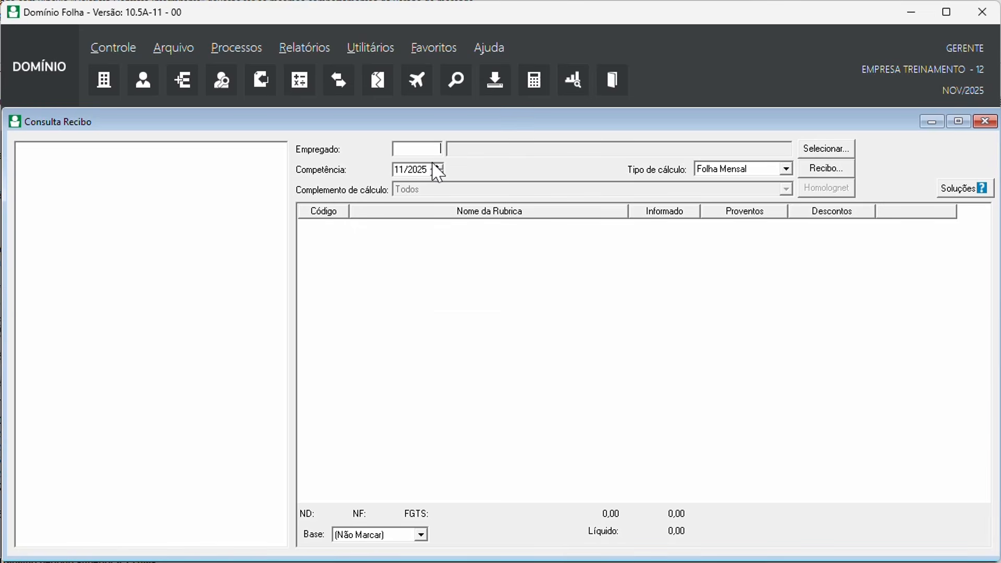
text(18)
key(Tab)
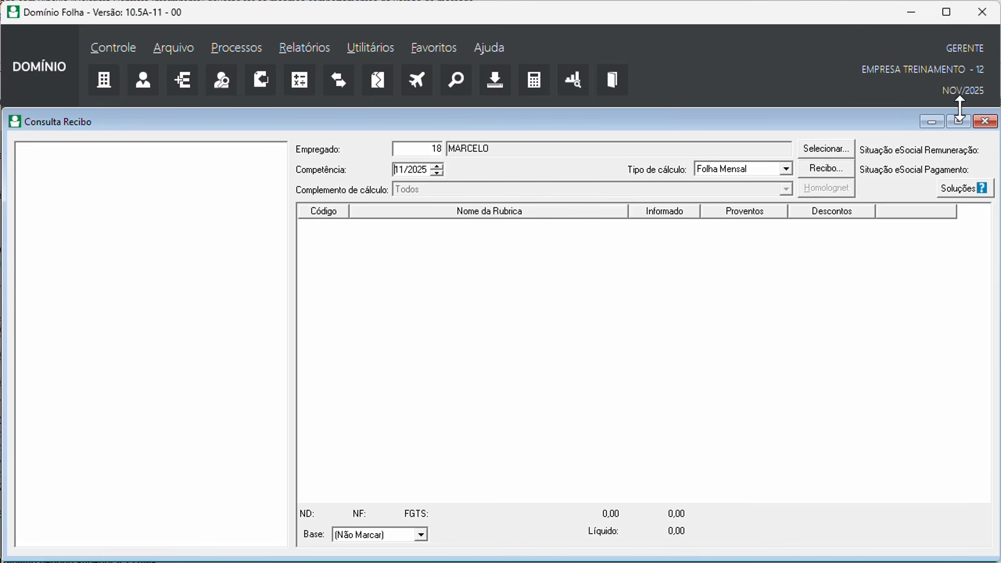
click(985, 121)
click(716, 144)
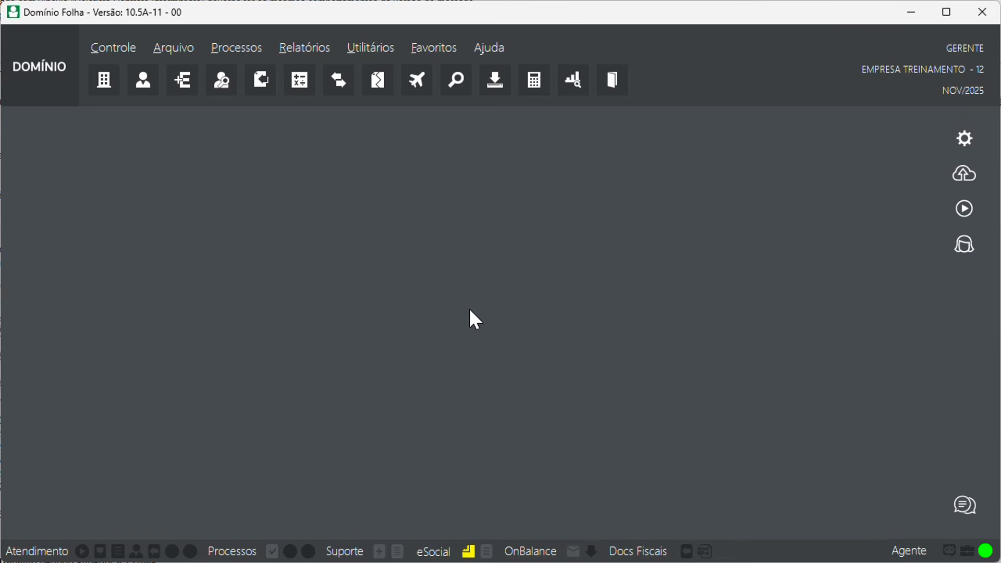
Open rubrica 3 HORAS FERIAS, examine its eSocial nature code and incidences without editing, and close the rubrica window.
click(183, 85)
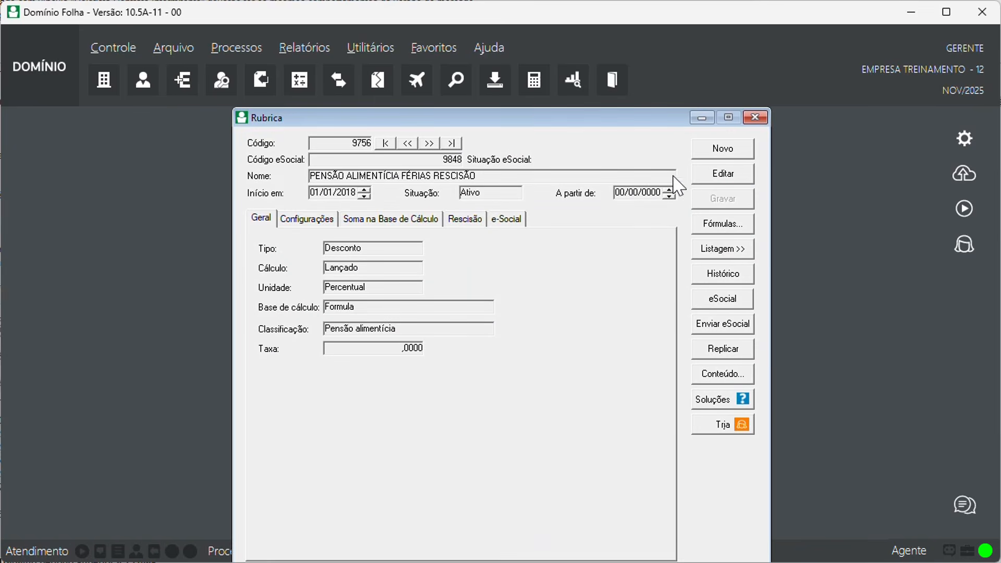
click(713, 179)
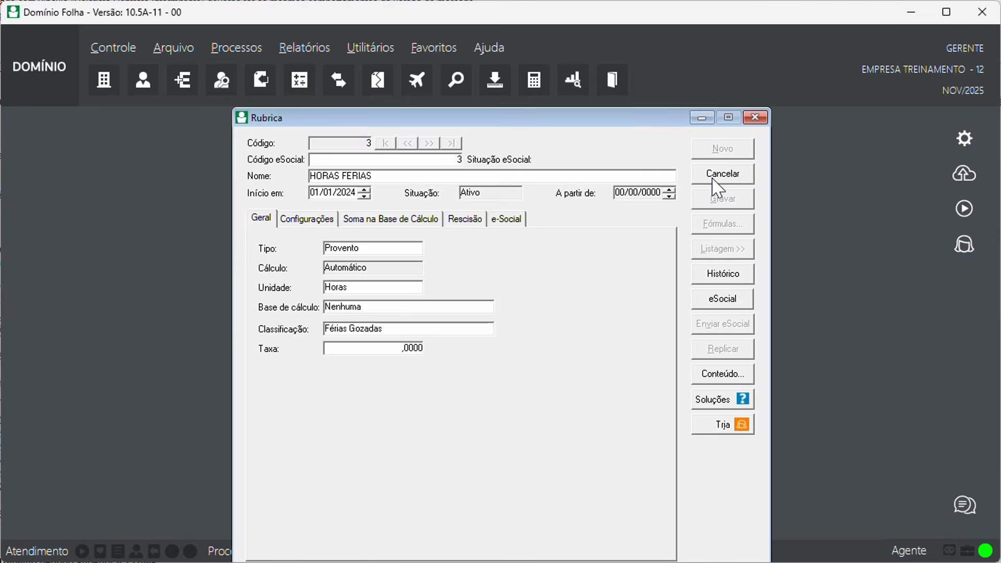
click(714, 177)
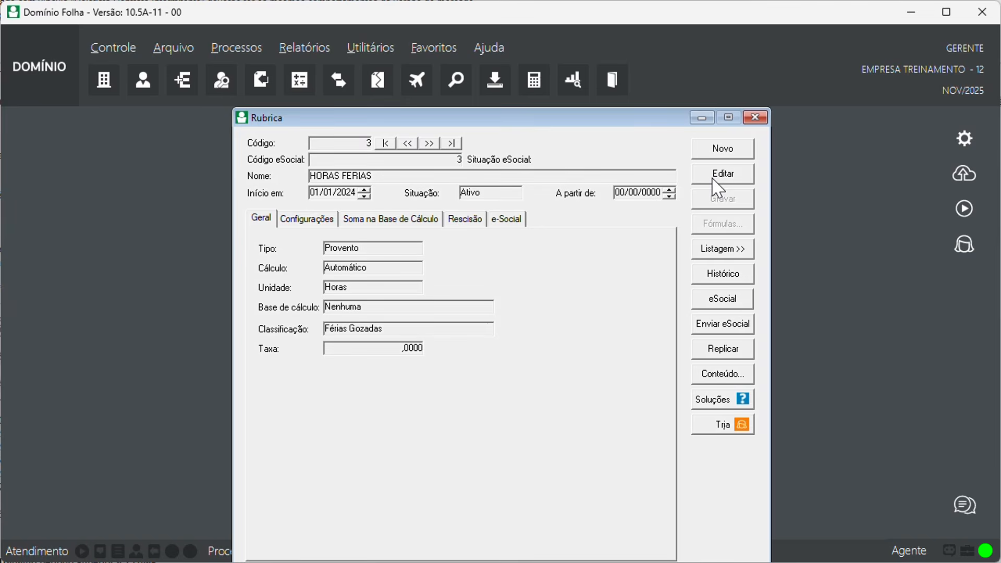
click(518, 221)
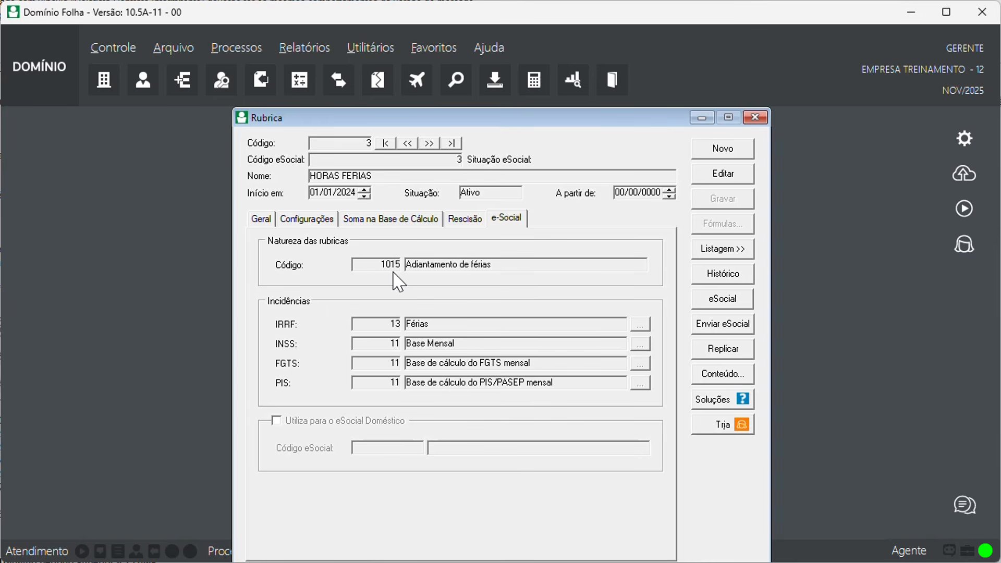
click(755, 117)
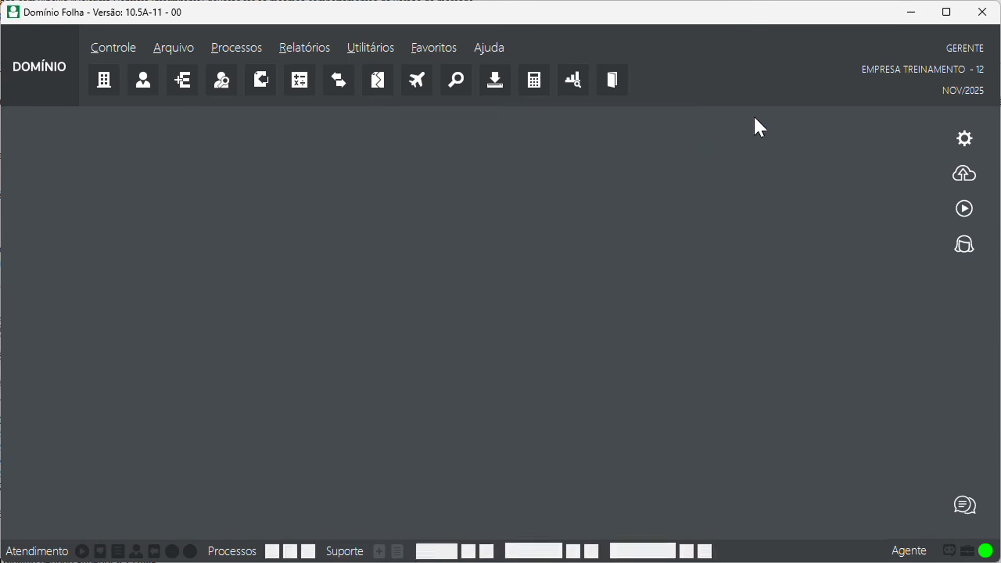
In the Crédito em Conta export, mark the option to generate a sequential batch number between matriz and filiais, and close without exporting.
click(298, 46)
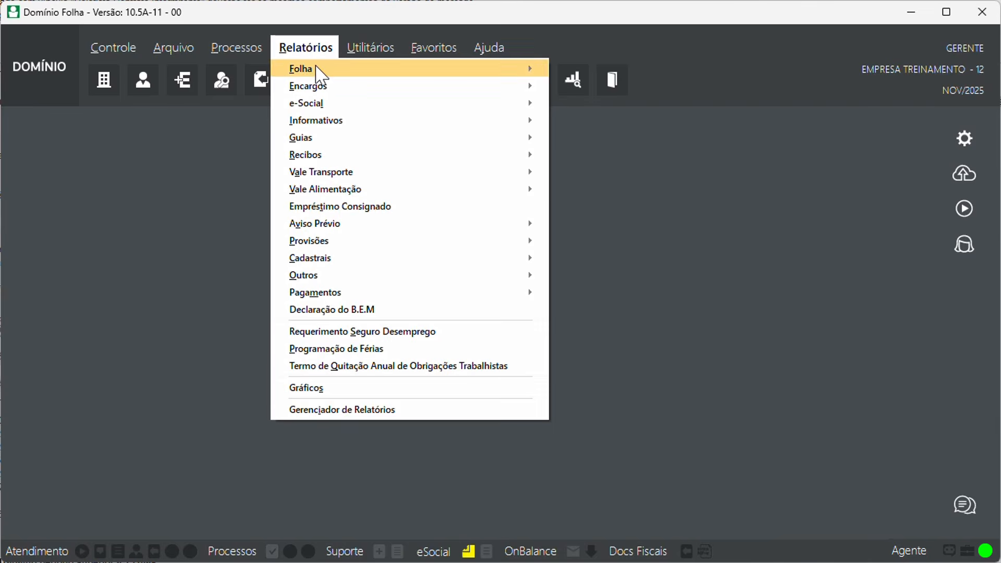
mouse_move(327, 73)
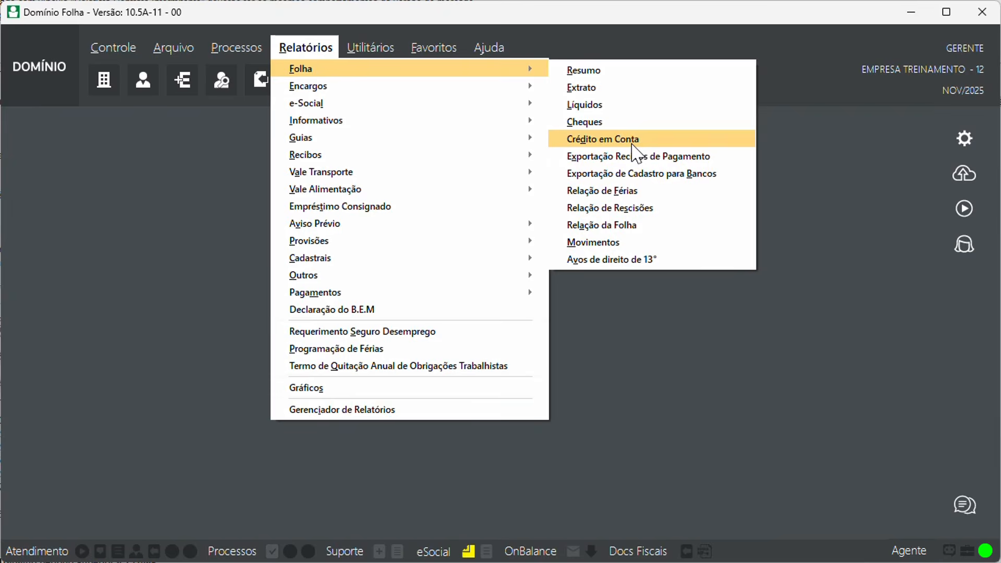
click(632, 145)
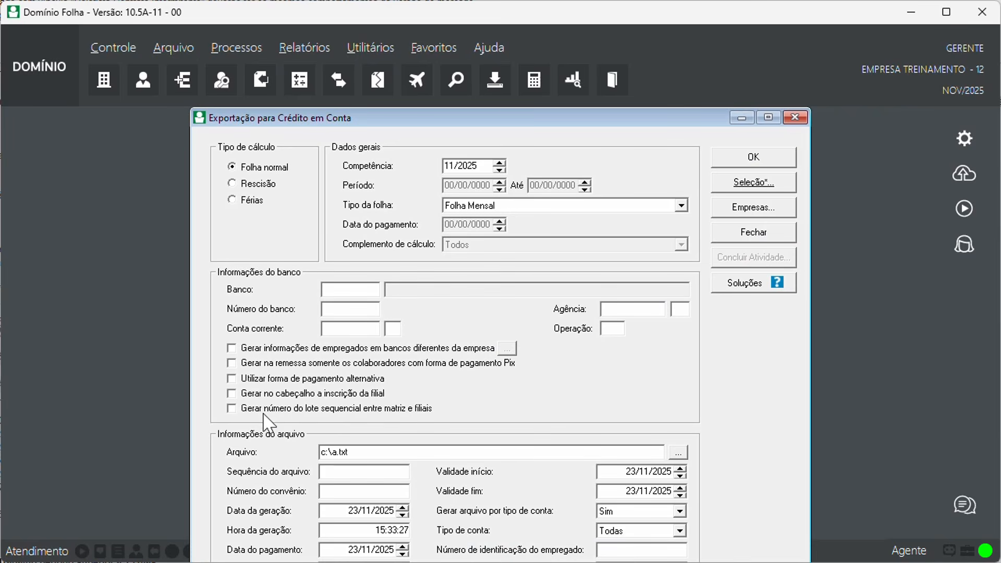
click(265, 412)
click(794, 117)
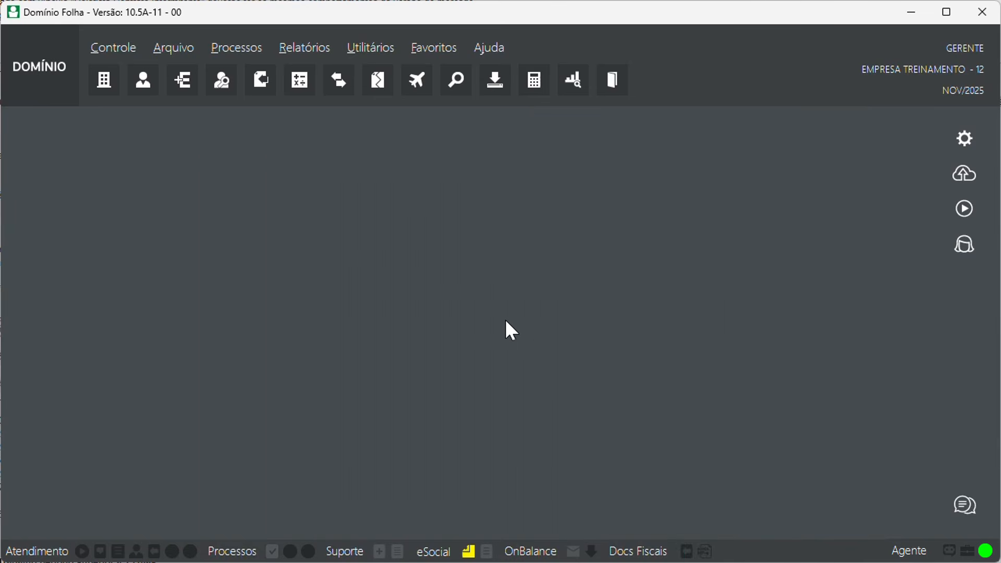